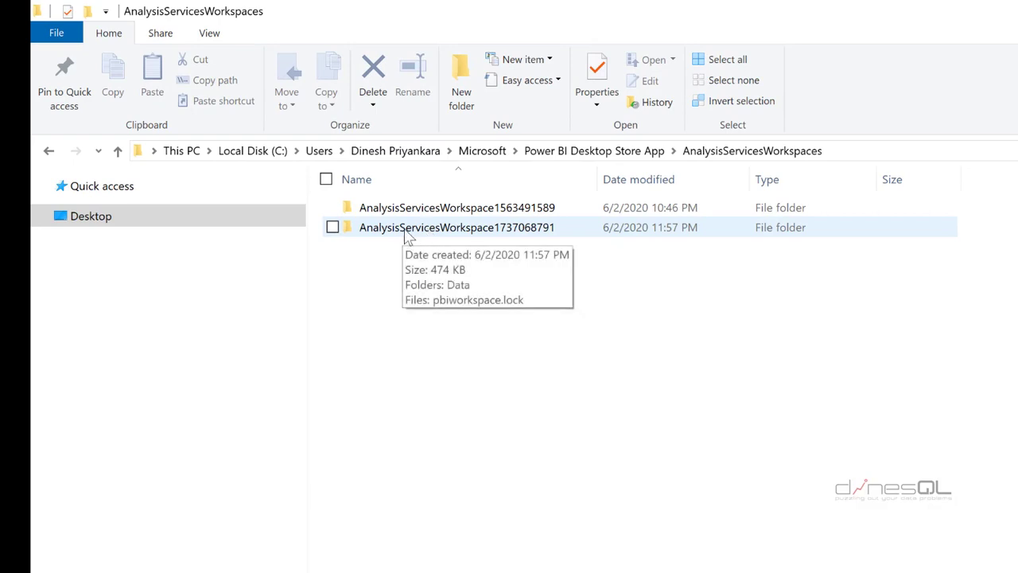
{"action": "double_click", "coordinate": [406, 229]}
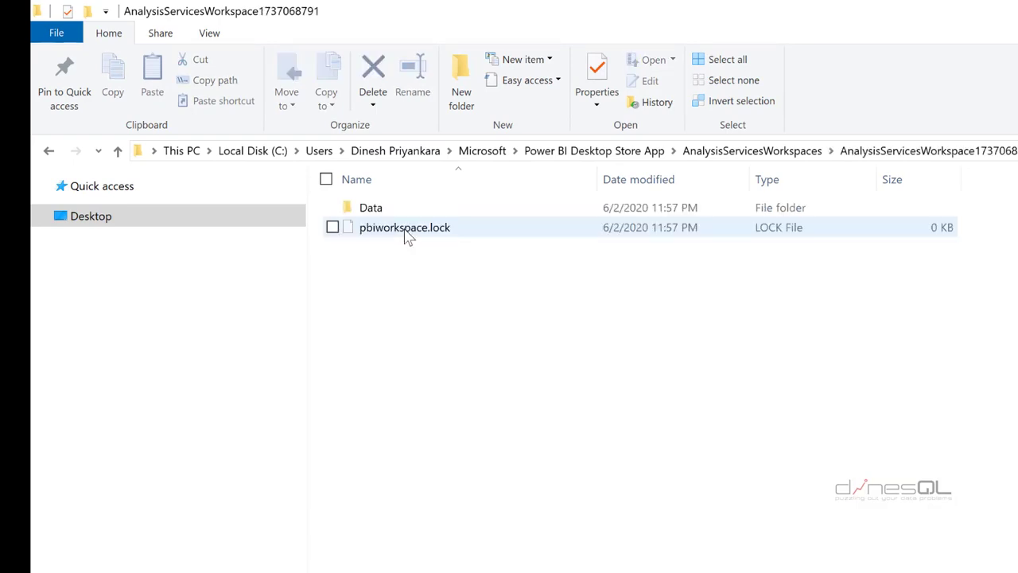
{"action": "double_click", "coordinate": [374, 209]}
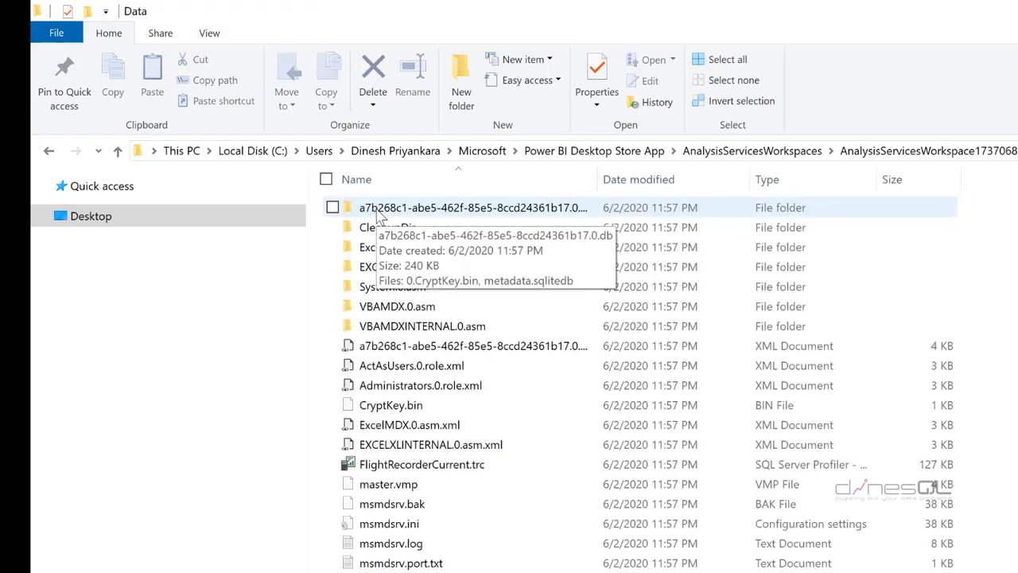
{"action": "left_click", "coordinate": [430, 564]}
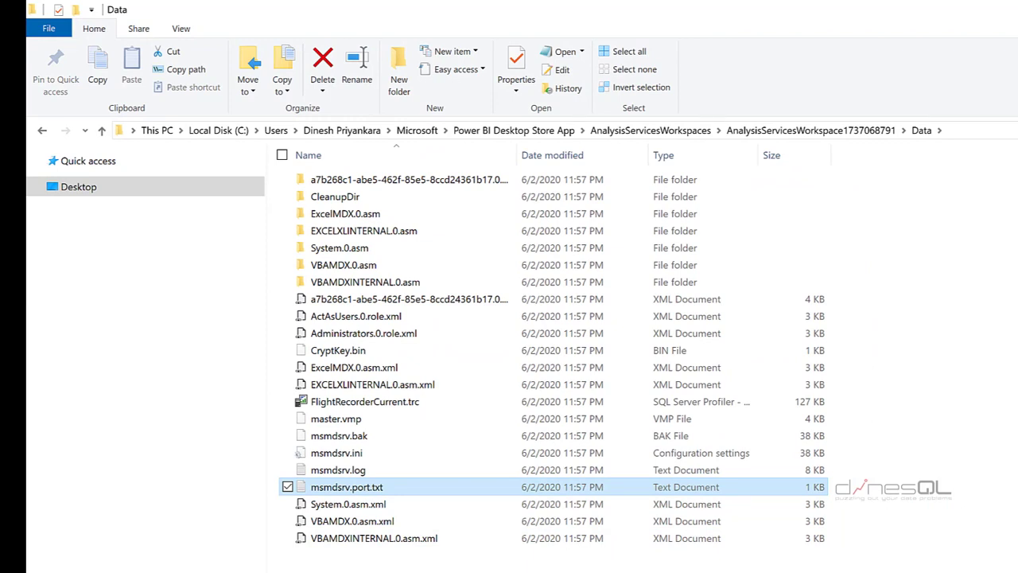
{"action": "double_click", "coordinate": [373, 488]}
{"action": "left_click_drag", "start_coordinate": [586, 473], "coordinate": [544, 473]}
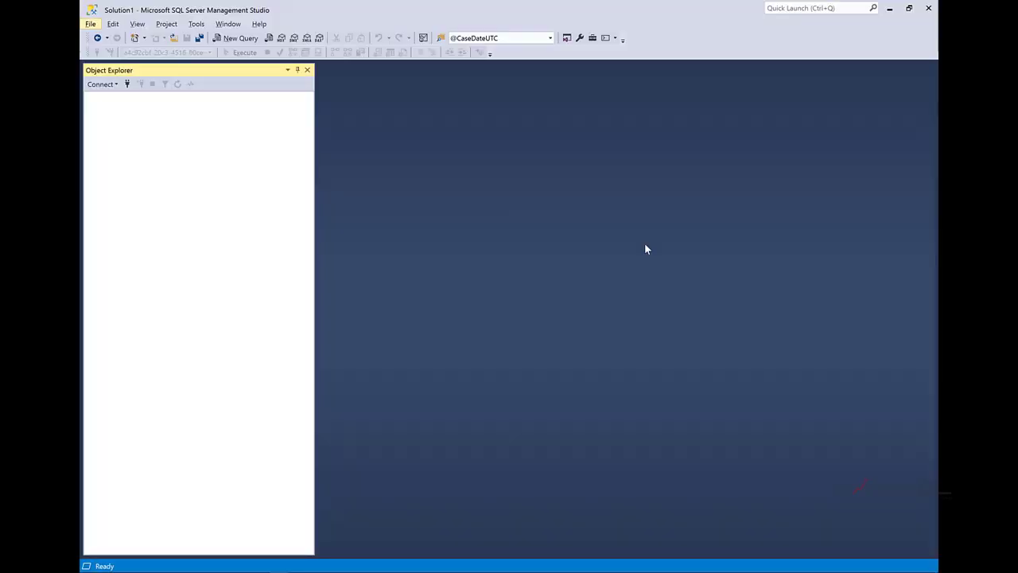
Step: In SQL Server Management Studio, connect to Analysis Services at localhost:55005 with Windows Authentication
{"action": "left_click", "coordinate": [101, 85]}
{"action": "left_click", "coordinate": [115, 109]}
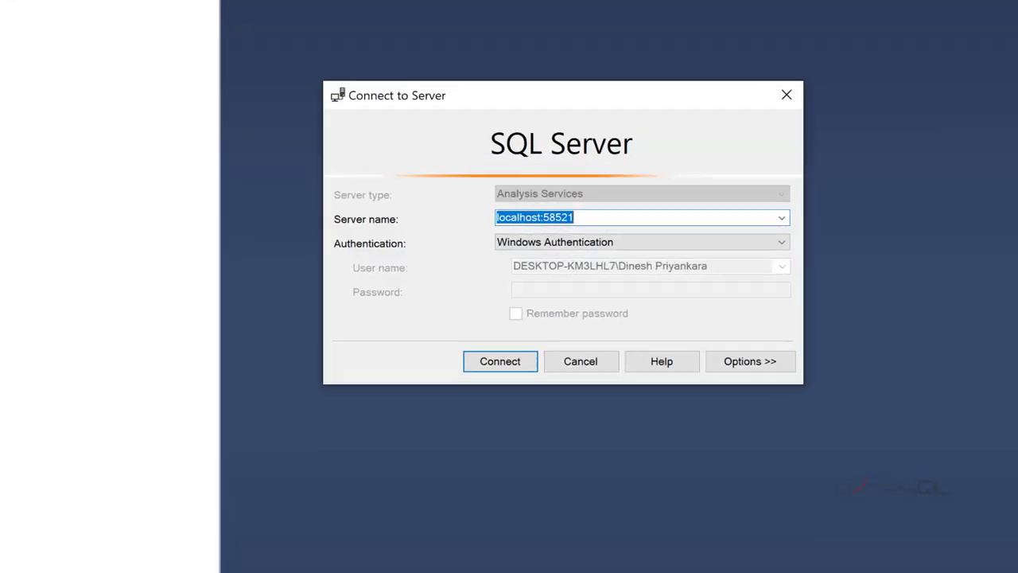
{"action": "left_click", "coordinate": [684, 213]}
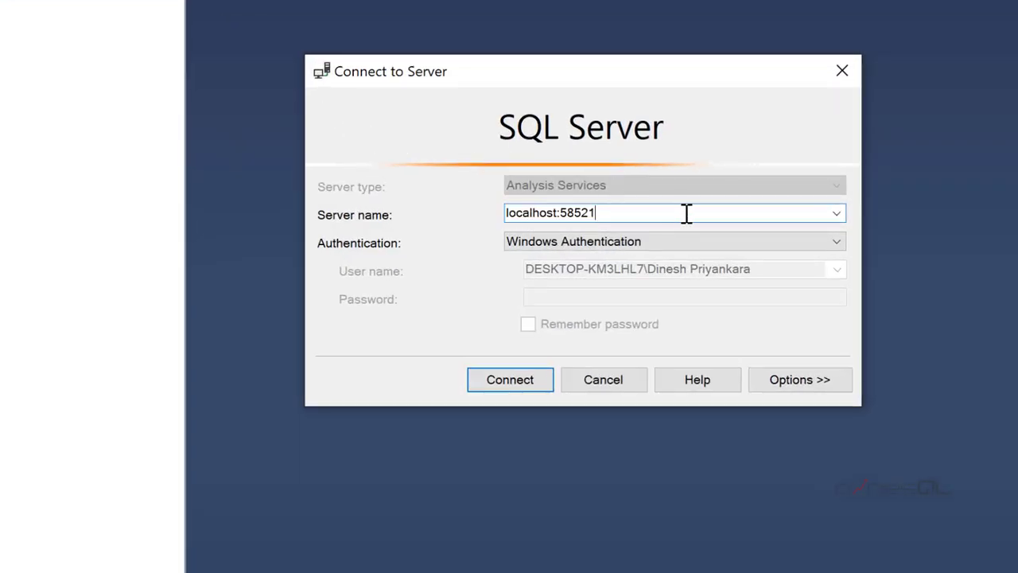
{"action": "key", "text": "BackSpace"}
{"action": "key", "text": "BackSpace"}
{"action": "key", "text": "BackSpace"}
{"action": "key", "text": "BackSpace"}
{"action": "key", "text": "BackSpace"}
{"action": "type", "text": "55005"}
{"action": "key", "text": "Return"}
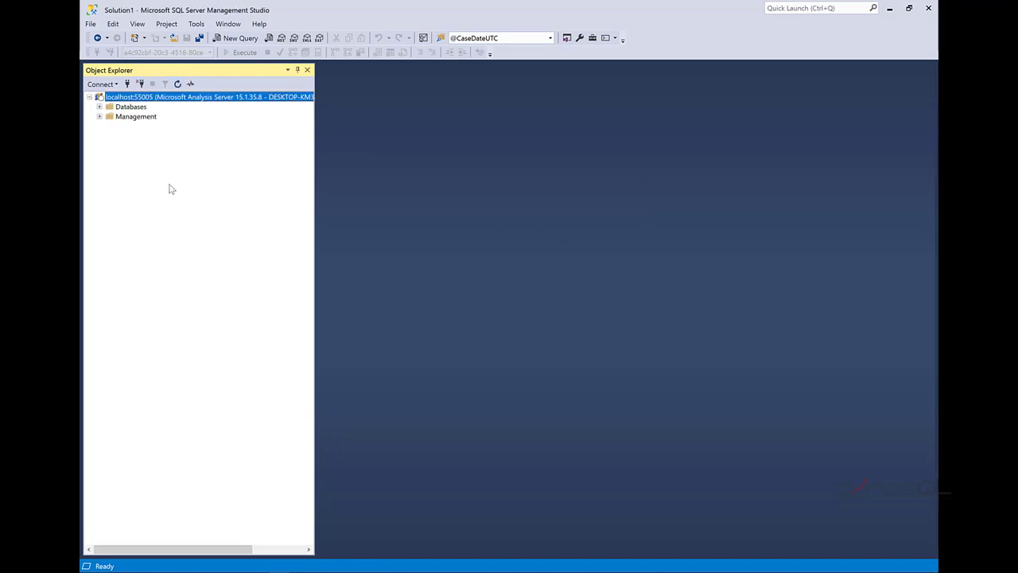
Step: Expand the database on localhost:55005 and check the contents of its Connections, Tables and Roles
{"action": "left_click", "coordinate": [99, 108]}
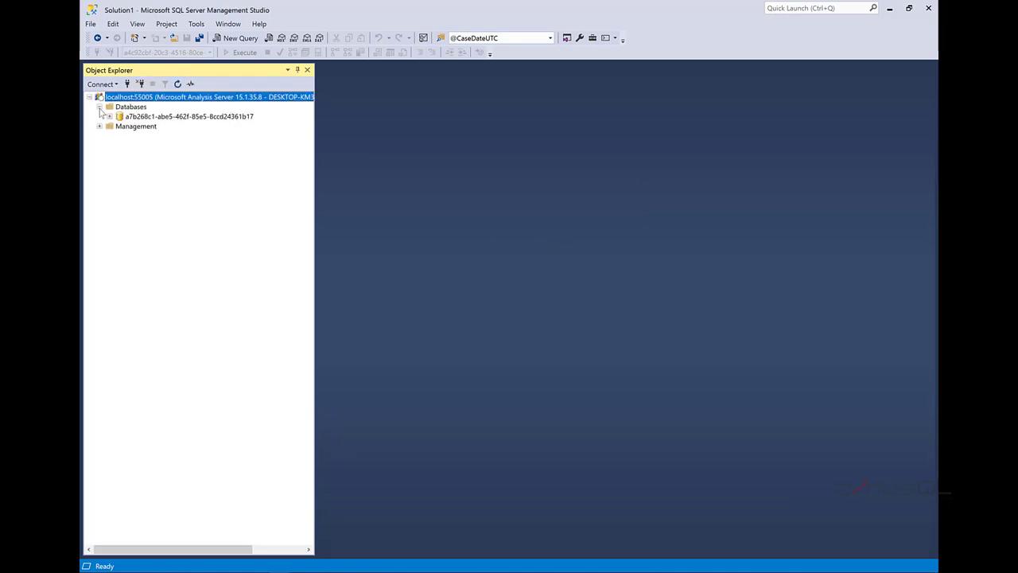
{"action": "left_click", "coordinate": [111, 117]}
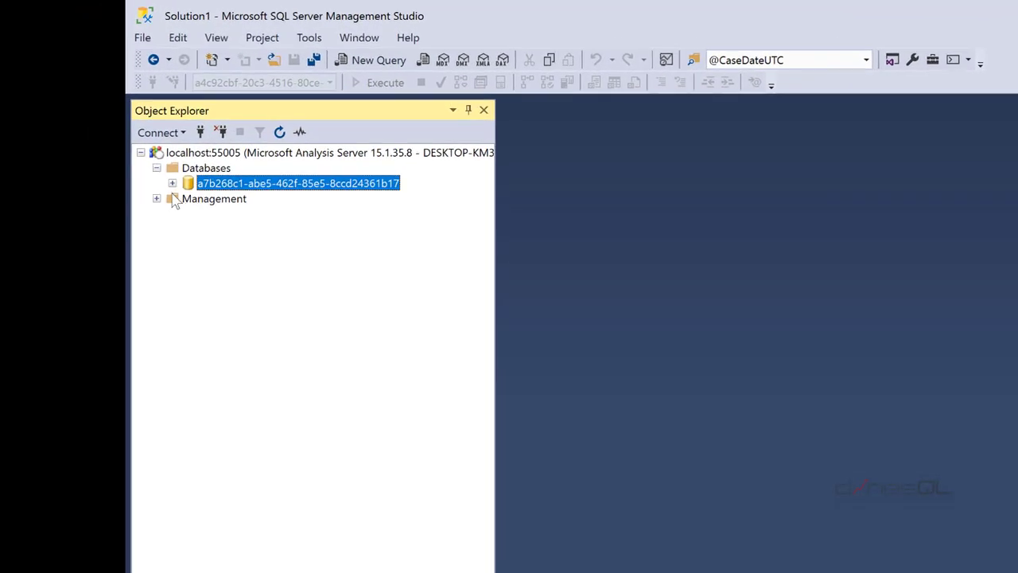
{"action": "left_click", "coordinate": [172, 182]}
{"action": "left_click", "coordinate": [188, 199]}
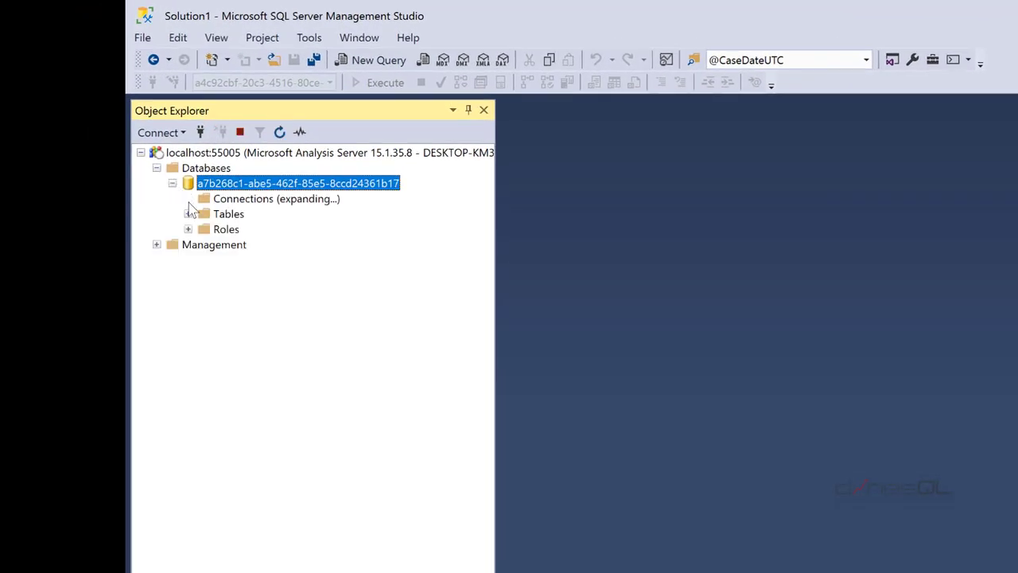
{"action": "left_click", "coordinate": [188, 214]}
{"action": "left_click", "coordinate": [188, 229]}
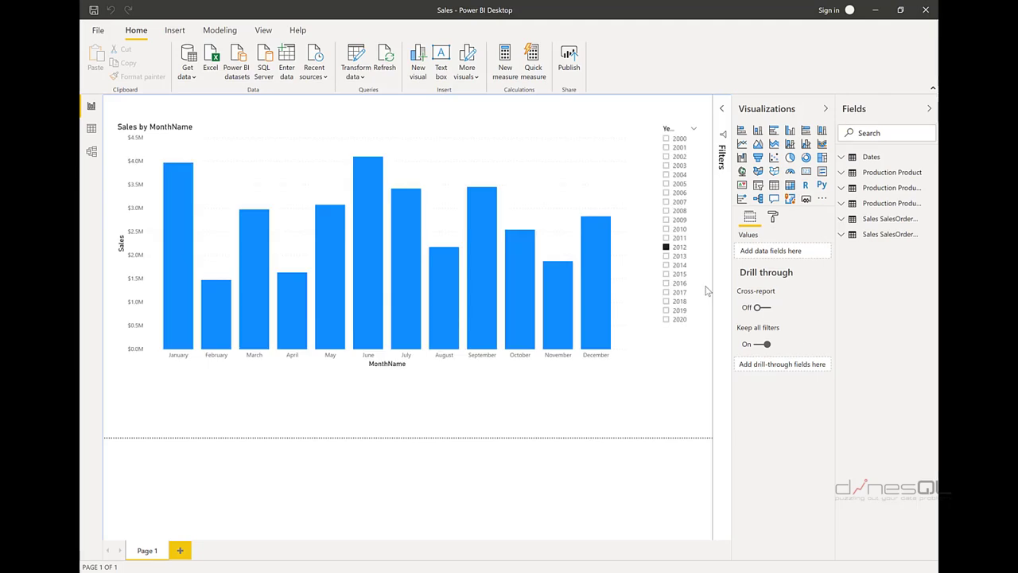
Step: In the Sales file in Power BI Desktop, show the model diagram, collapse Properties and move the Dates table slightly closer to Sales SalesOrderHeader
{"action": "left_click", "coordinate": [90, 155]}
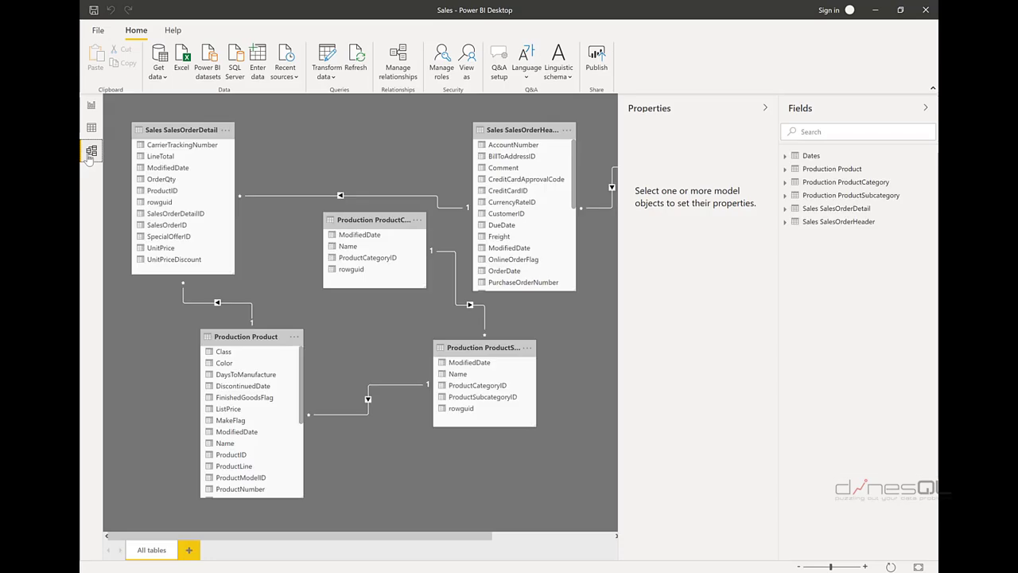
{"action": "left_click", "coordinate": [765, 107]}
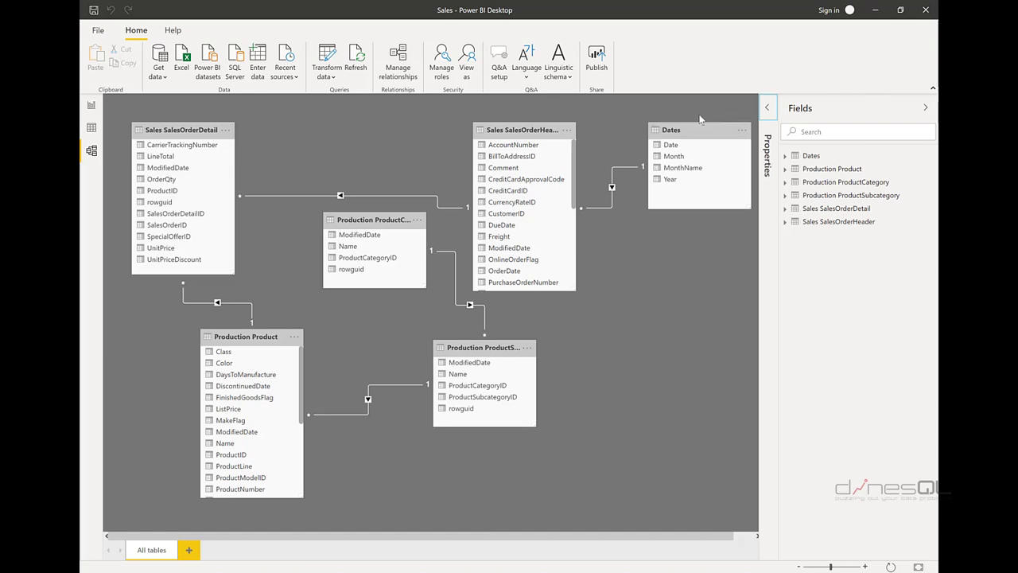
{"action": "left_click_drag", "start_coordinate": [694, 131], "coordinate": [674, 132]}
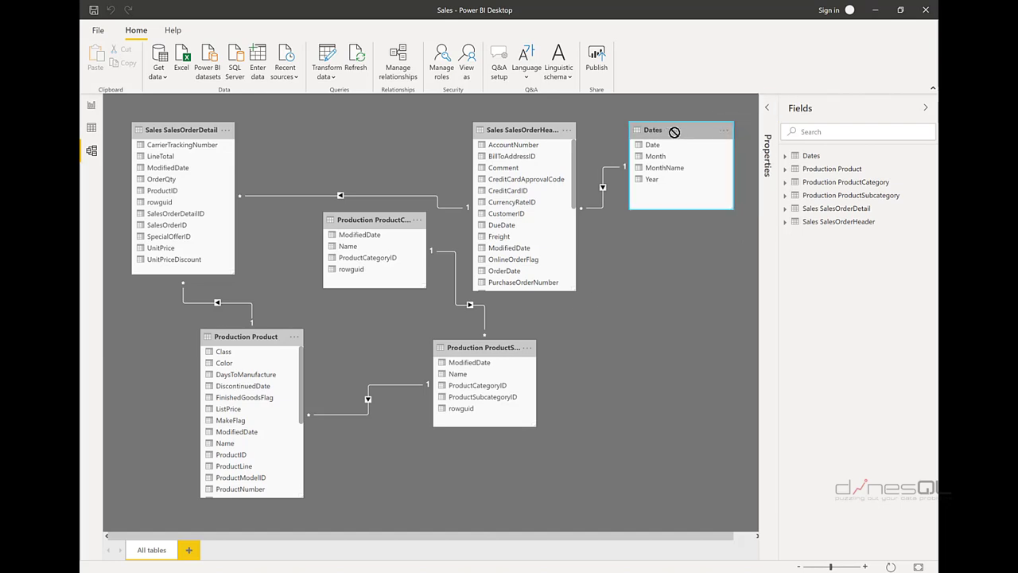
Step: View the rows of the Dates table and return to the Sales by MonthName report
{"action": "left_click", "coordinate": [92, 127]}
{"action": "left_click", "coordinate": [875, 156]}
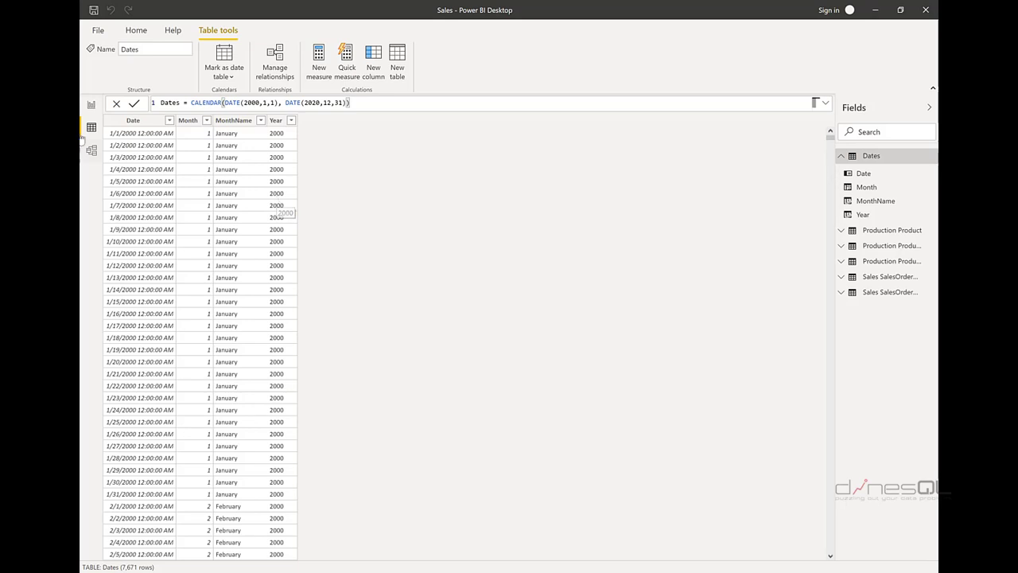
{"action": "left_click", "coordinate": [90, 107]}
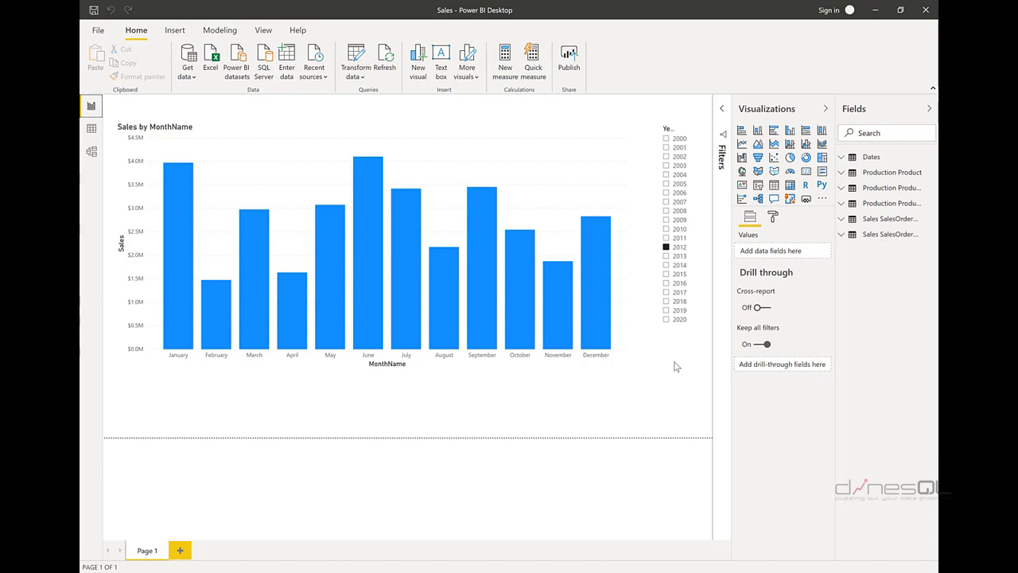
{"action": "key", "text": "alt+Tab"}
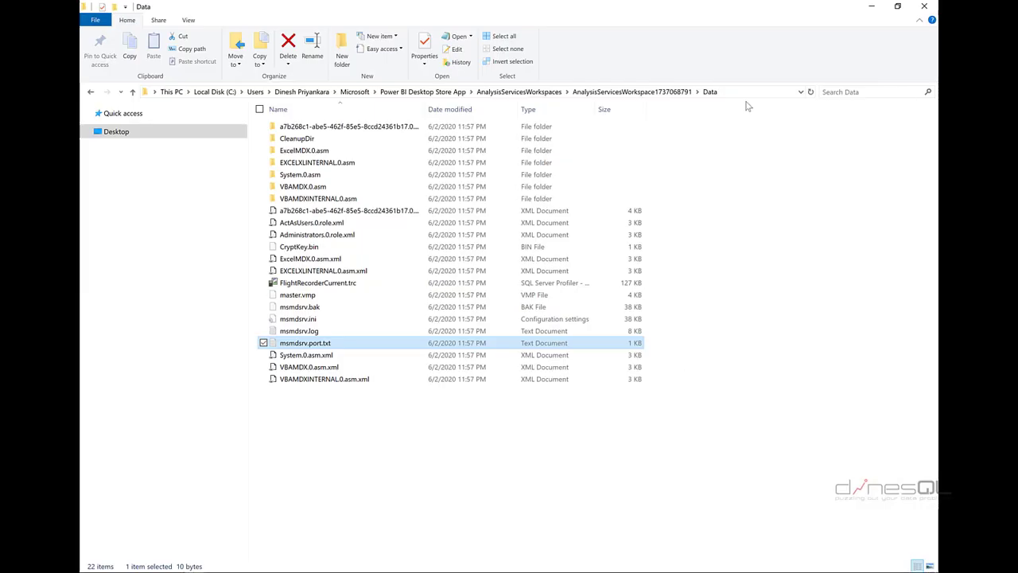
{"action": "left_click", "coordinate": [524, 92]}
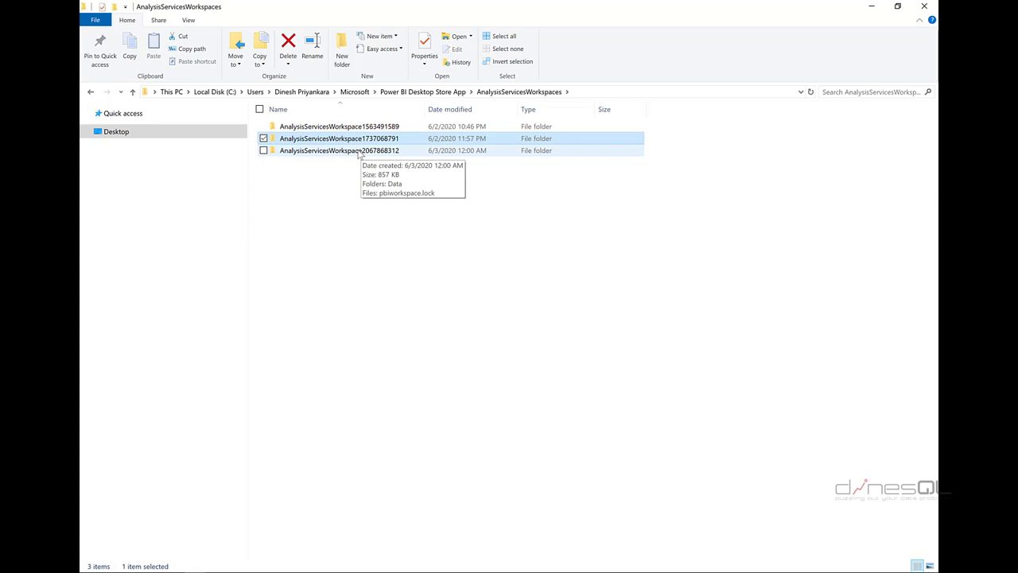
{"action": "double_click", "coordinate": [358, 151]}
{"action": "double_click", "coordinate": [286, 129]}
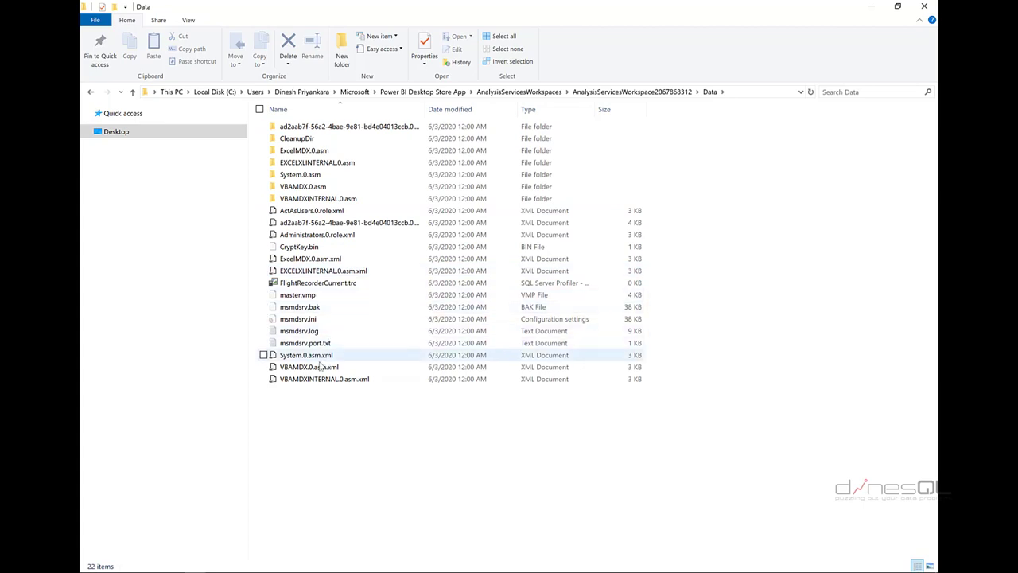
{"action": "double_click", "coordinate": [332, 343]}
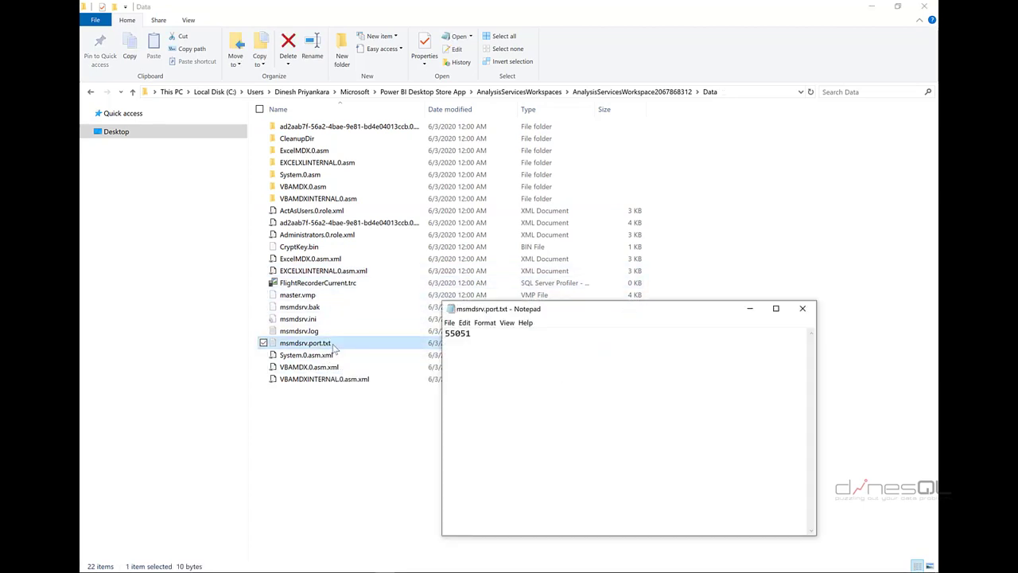
{"action": "left_click_drag", "start_coordinate": [477, 335], "coordinate": [442, 334]}
{"action": "key", "text": "ctrl+c"}
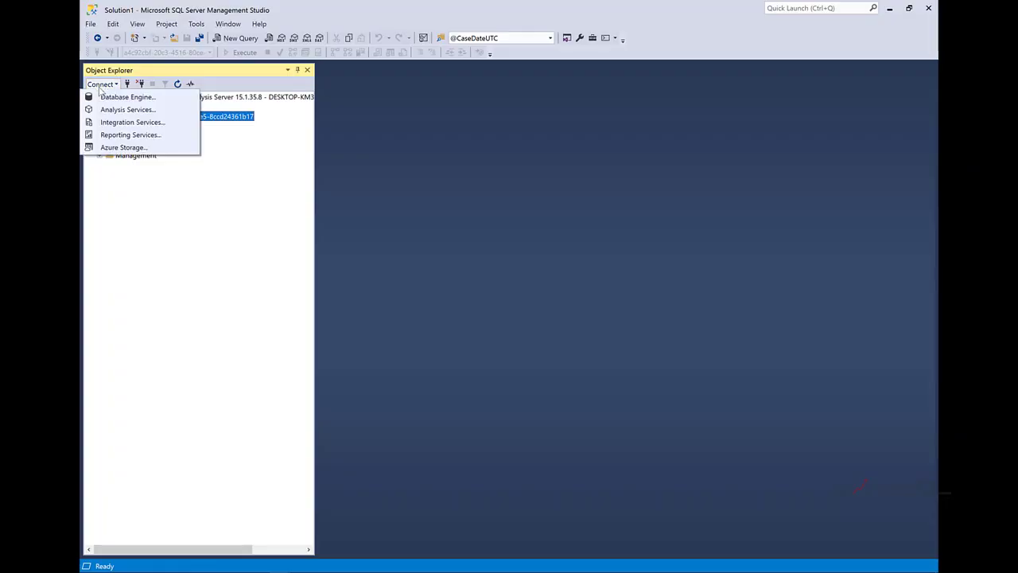
Step: Switch to SQL Server Management Studio and add a second Analysis Services connection to localhost:55051
{"action": "left_click", "coordinate": [109, 111]}
{"action": "left_click", "coordinate": [547, 229]}
{"action": "key", "text": "BackSpace"}
{"action": "key", "text": "BackSpace"}
{"action": "key", "text": "BackSpace"}
{"action": "key", "text": "BackSpace"}
{"action": "key", "text": "BackSpace"}
{"action": "key", "text": "ctrl+v"}
{"action": "key", "text": "Return"}
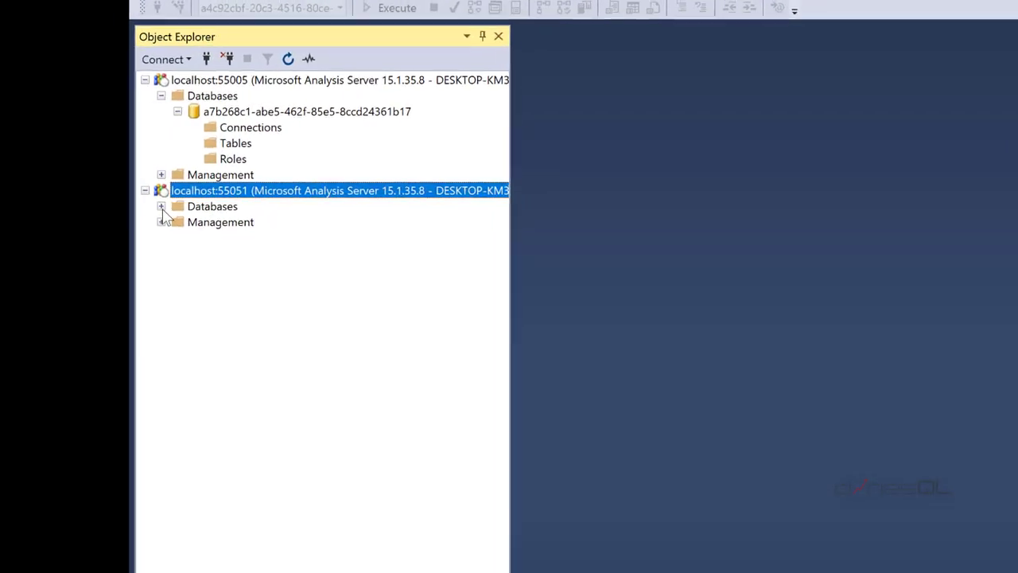
Step: Expand the database on localhost:55051 to list its Connections and Tables
{"action": "left_click", "coordinate": [162, 206]}
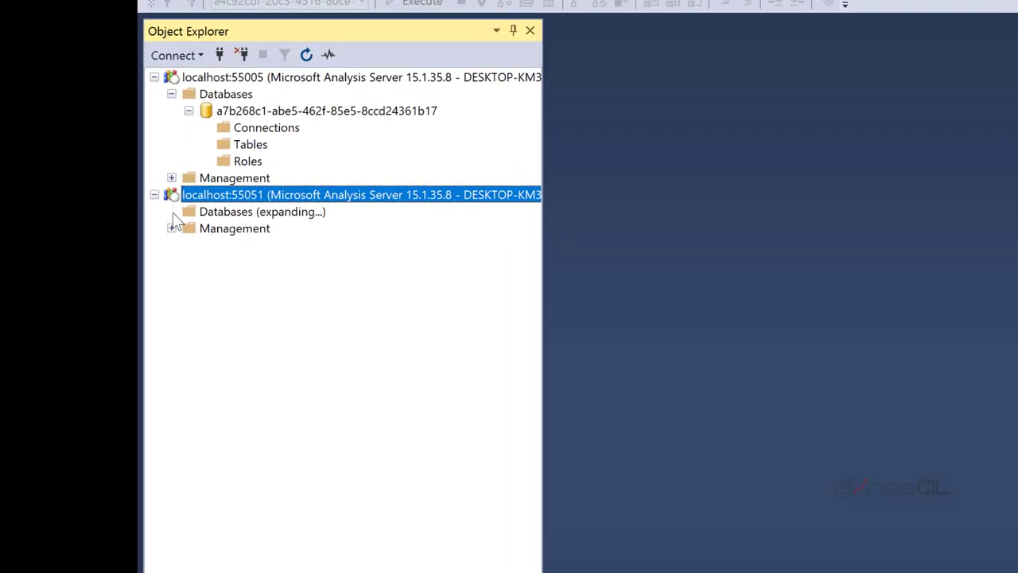
{"action": "left_click", "coordinate": [240, 224]}
{"action": "left_click", "coordinate": [187, 229]}
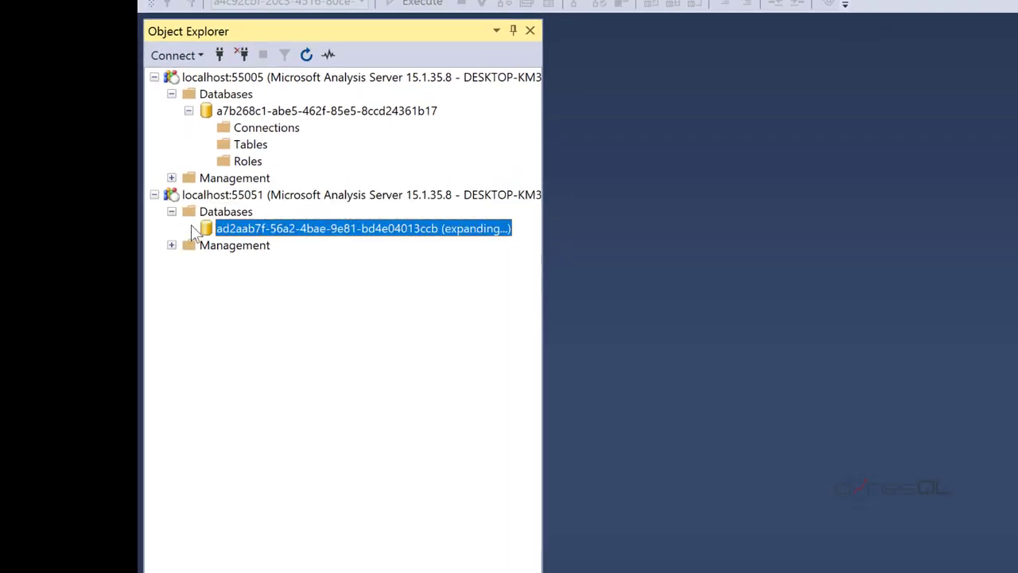
{"action": "left_click", "coordinate": [206, 245]}
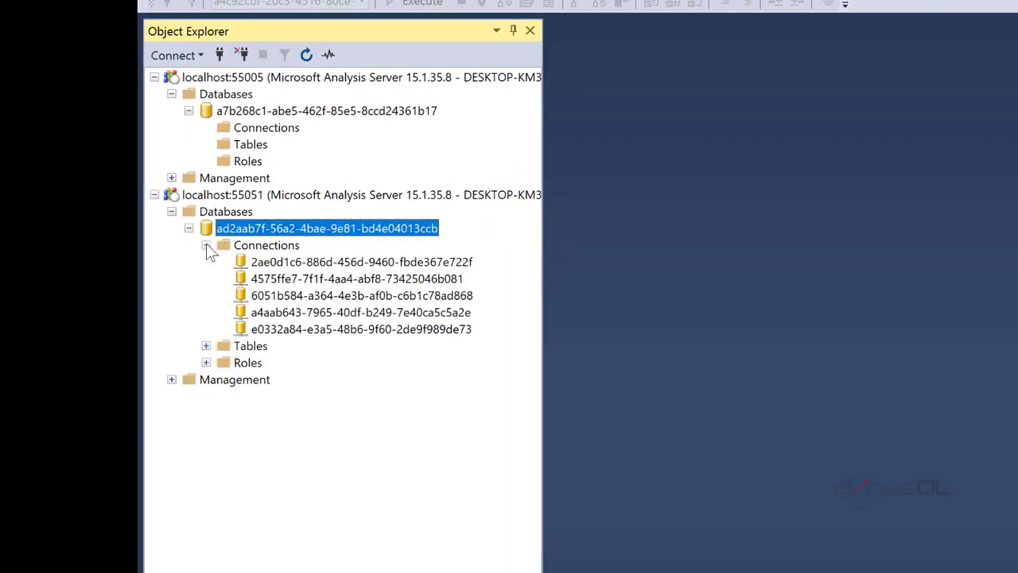
{"action": "left_click", "coordinate": [206, 346]}
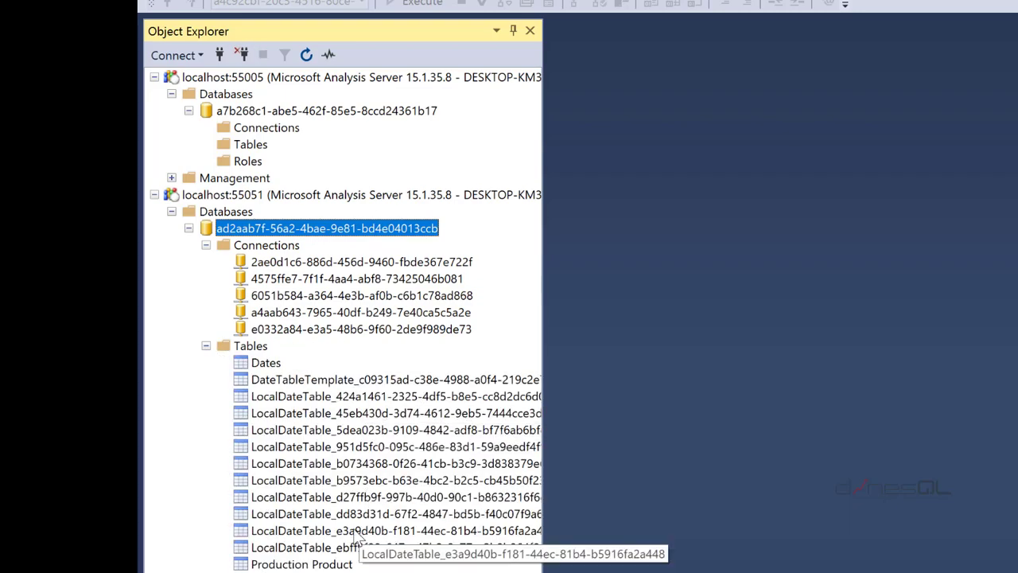
Step: Examine the Production Product and Dates tables in the localhost:55051 database and expand its Roles
{"action": "left_click", "coordinate": [334, 564]}
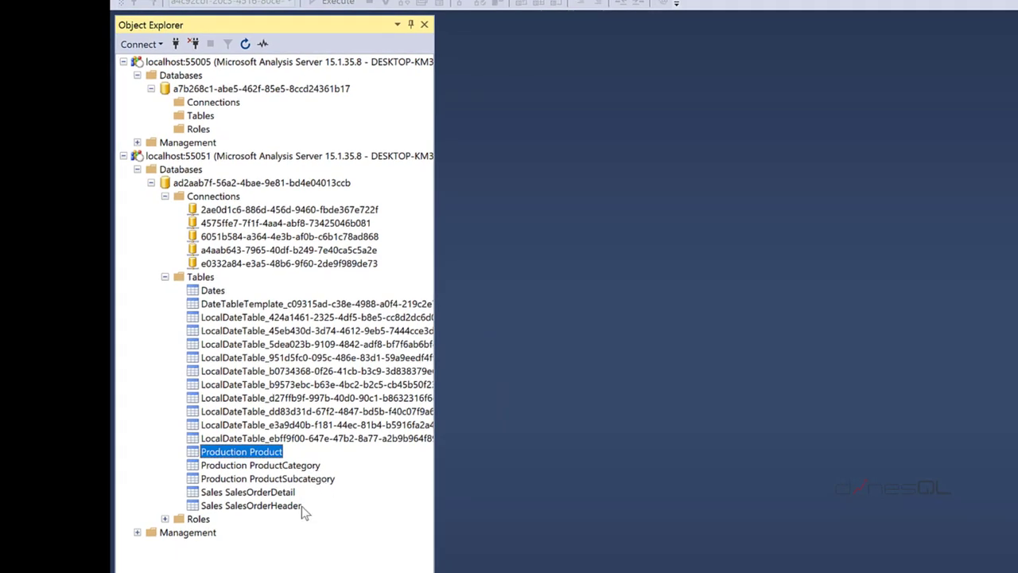
{"action": "left_click", "coordinate": [214, 291]}
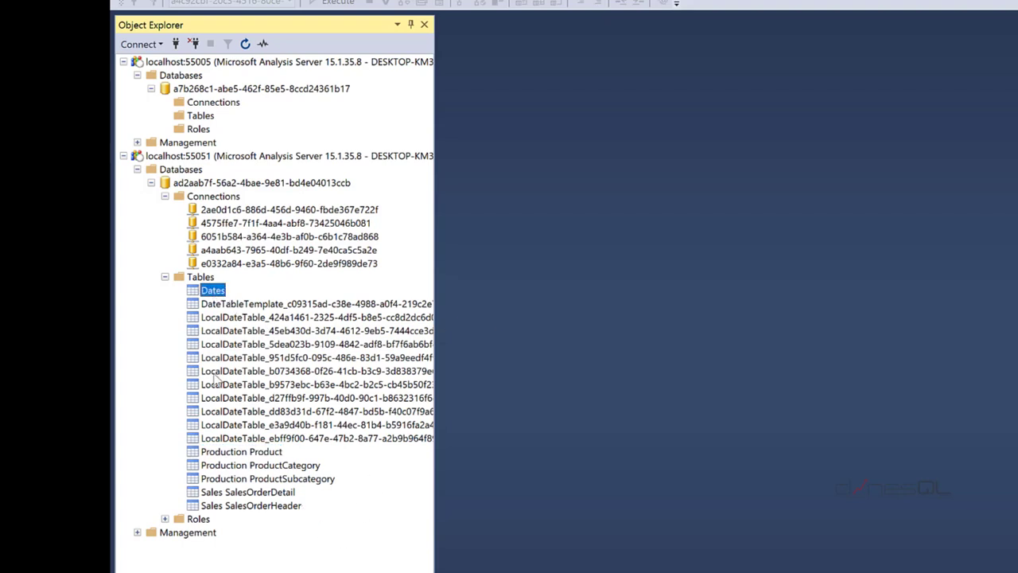
{"action": "left_click", "coordinate": [165, 518]}
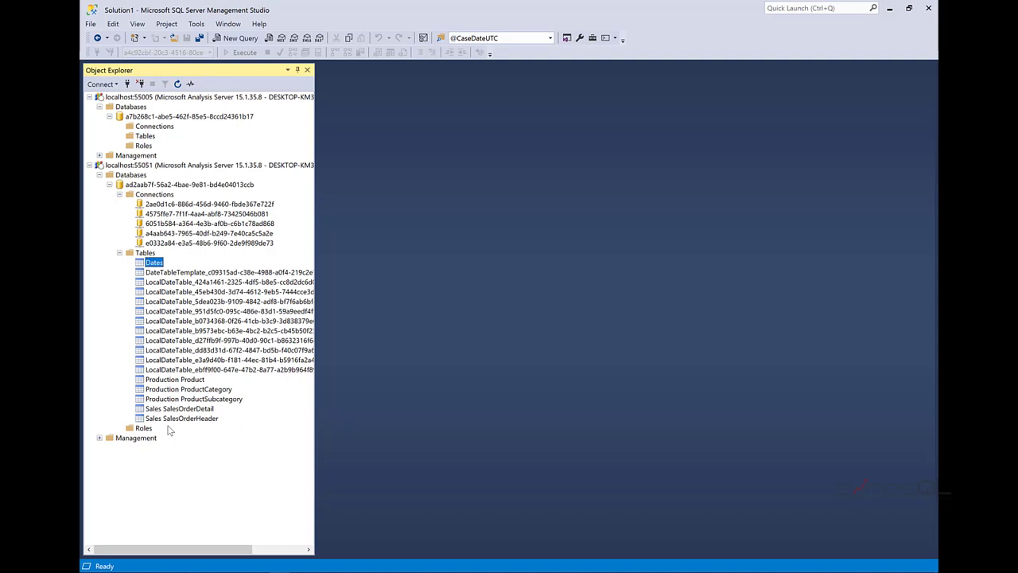
Step: Open Task Manager and inspect the child processes grouped under Power BI Desktop
{"action": "key", "text": "ctrl+shift+Escape"}
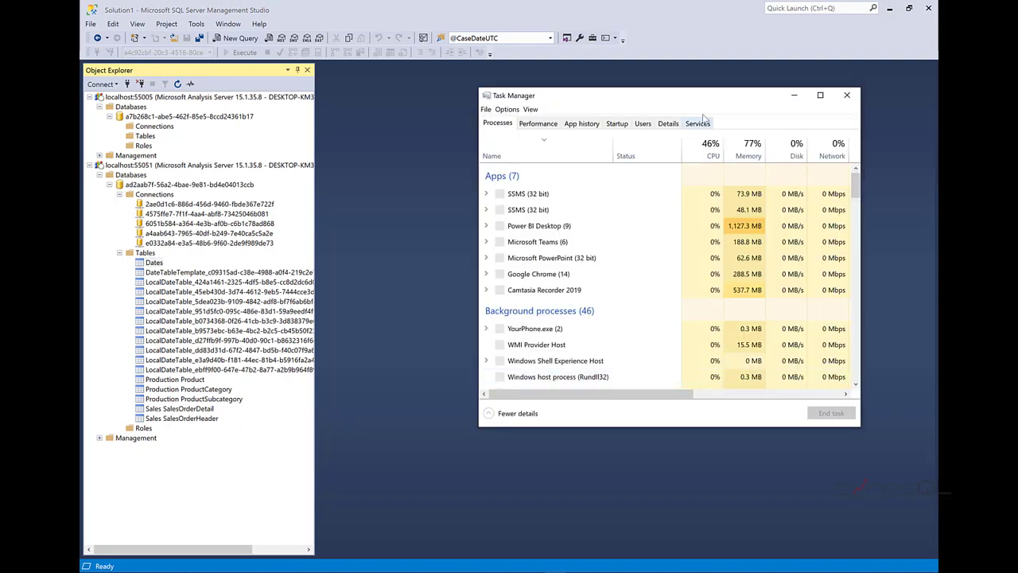
{"action": "left_click_drag", "start_coordinate": [707, 101], "coordinate": [645, 111]}
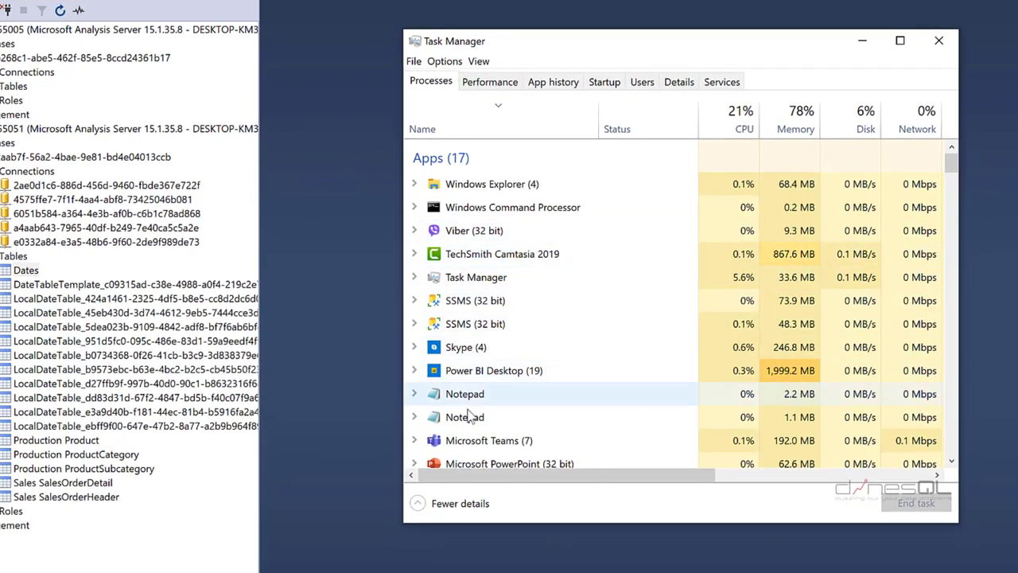
{"action": "left_click", "coordinate": [414, 370]}
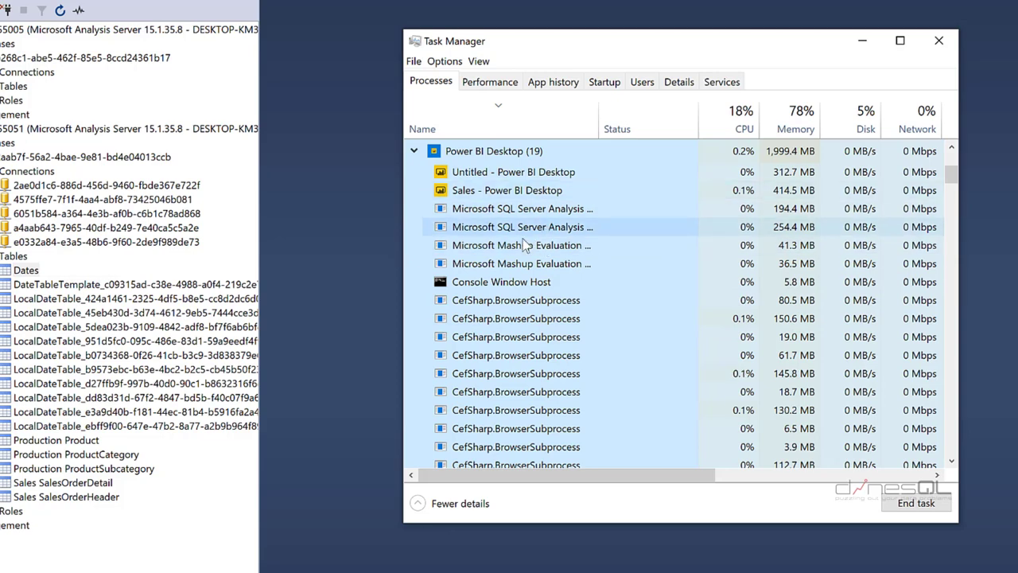
{"action": "left_click", "coordinate": [413, 151]}
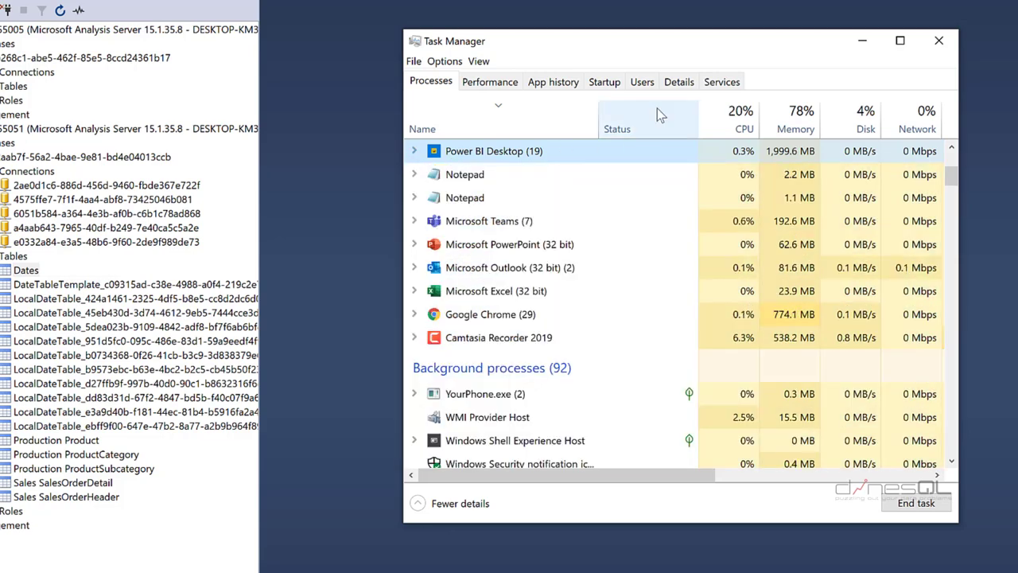
Step: Examine the detailed process list in Task Manager and locate the process IDs of the PBIDesktop.exe entries
{"action": "left_click", "coordinate": [680, 83]}
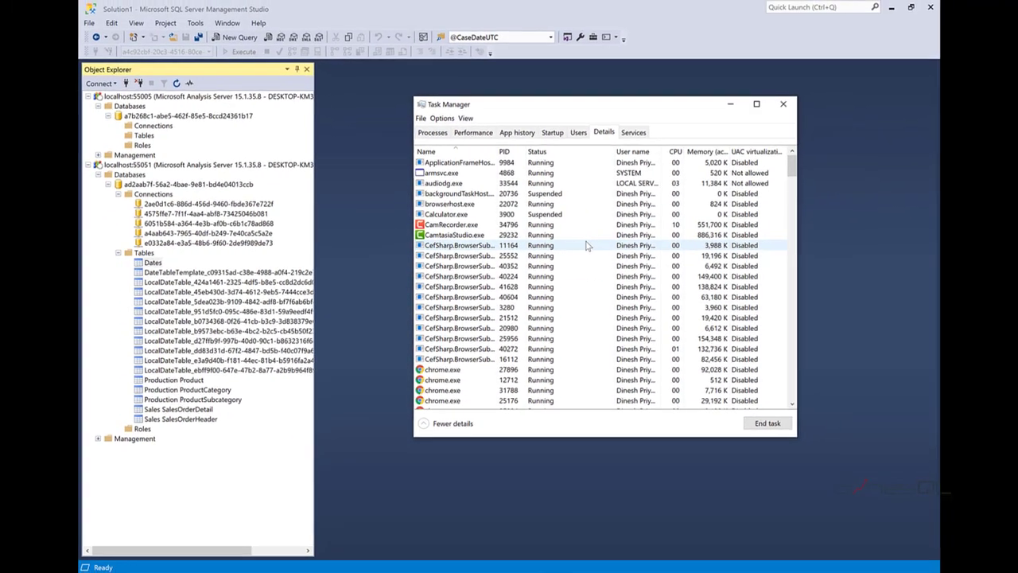
{"action": "scroll", "coordinate": [653, 246], "scroll_direction": "down", "scroll_amount": 6}
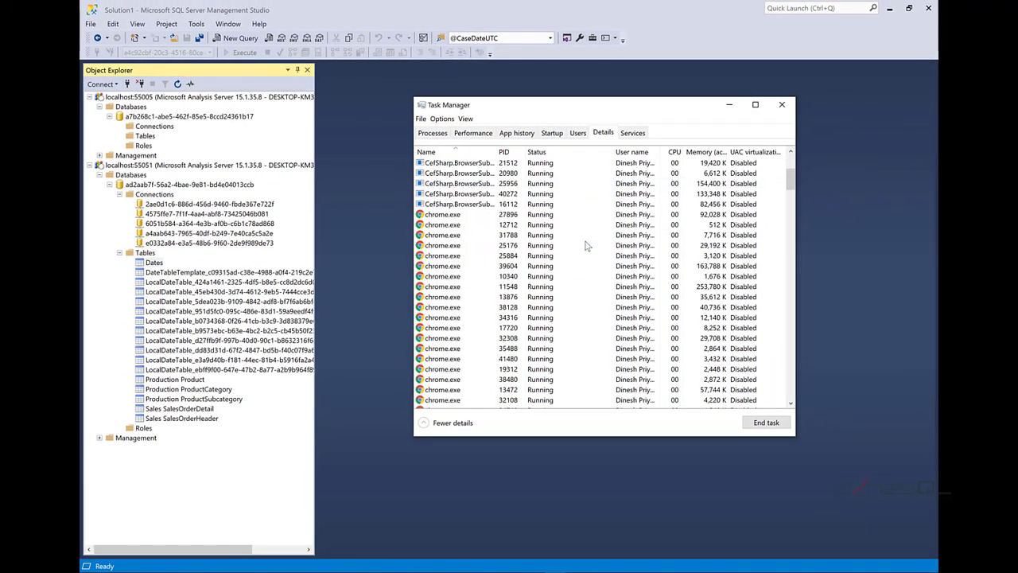
{"action": "scroll", "coordinate": [586, 246], "scroll_direction": "down", "scroll_amount": 10}
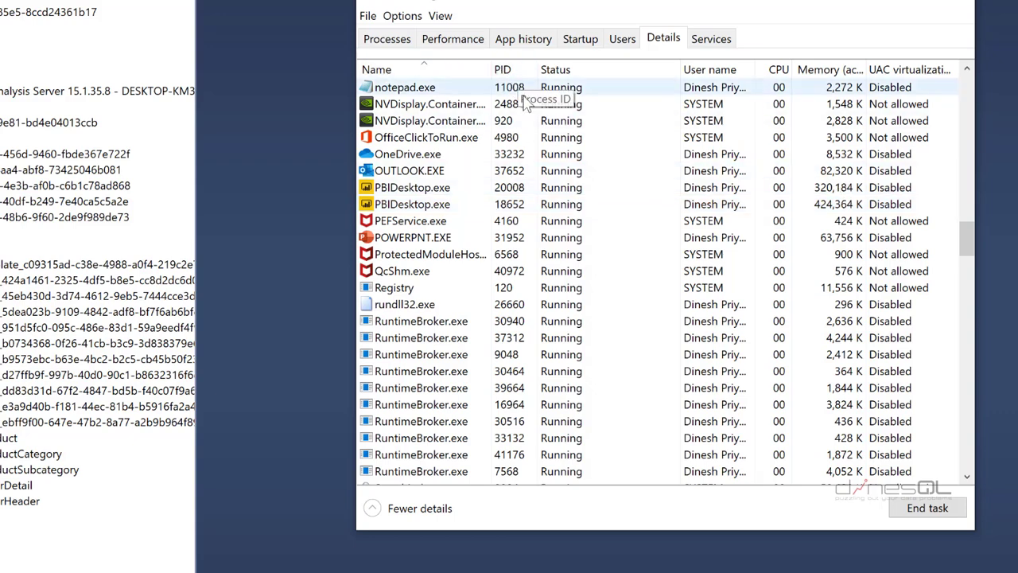
{"action": "scroll", "coordinate": [517, 208], "scroll_direction": "down", "scroll_amount": 1}
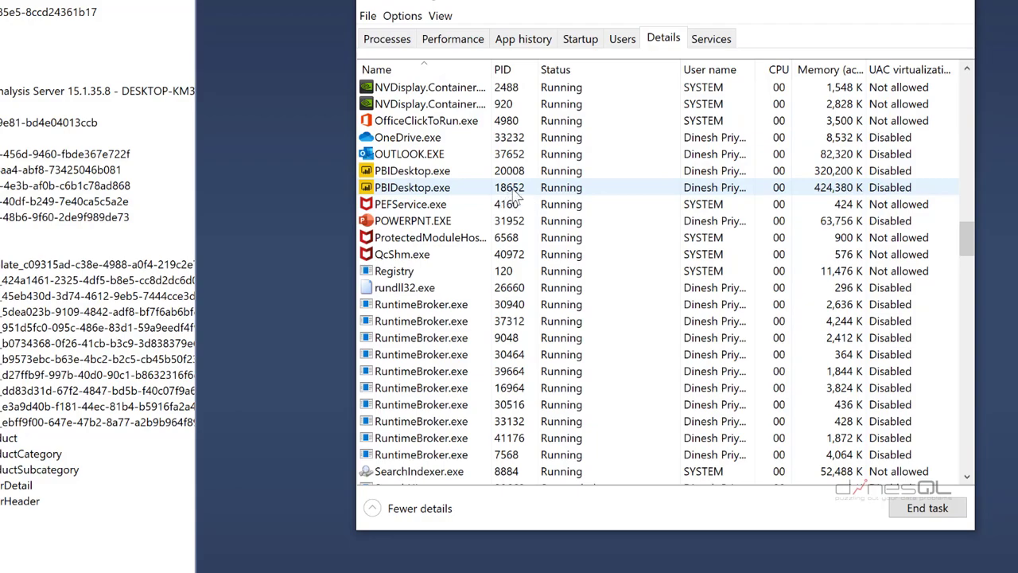
{"action": "left_click", "coordinate": [503, 175]}
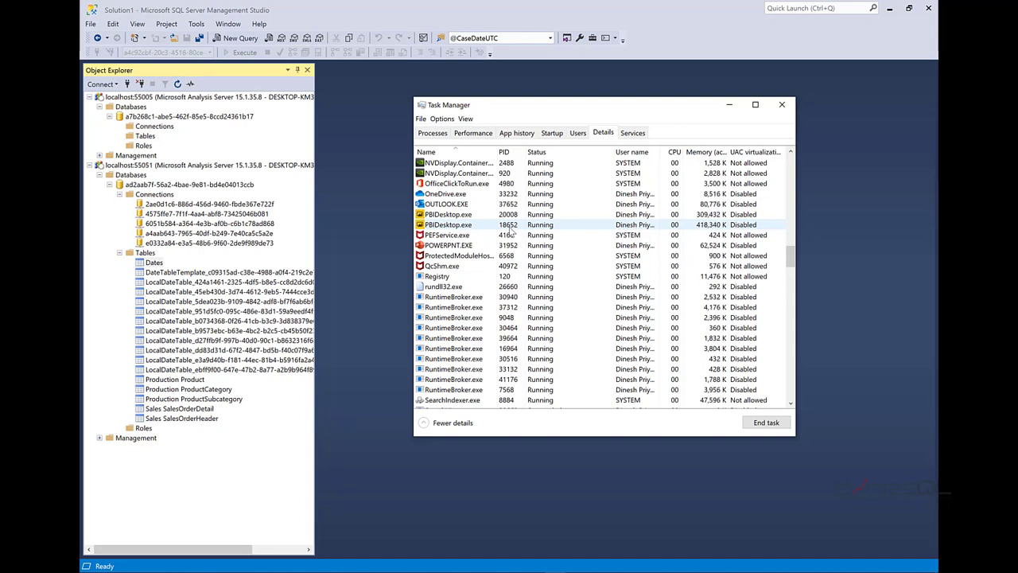
Step: Open Command Prompt as administrator and place its window so the PBIDesktop.exe processes in Task Manager stay visible
{"action": "left_click", "coordinate": [89, 564]}
{"action": "type", "text": "cmd"}
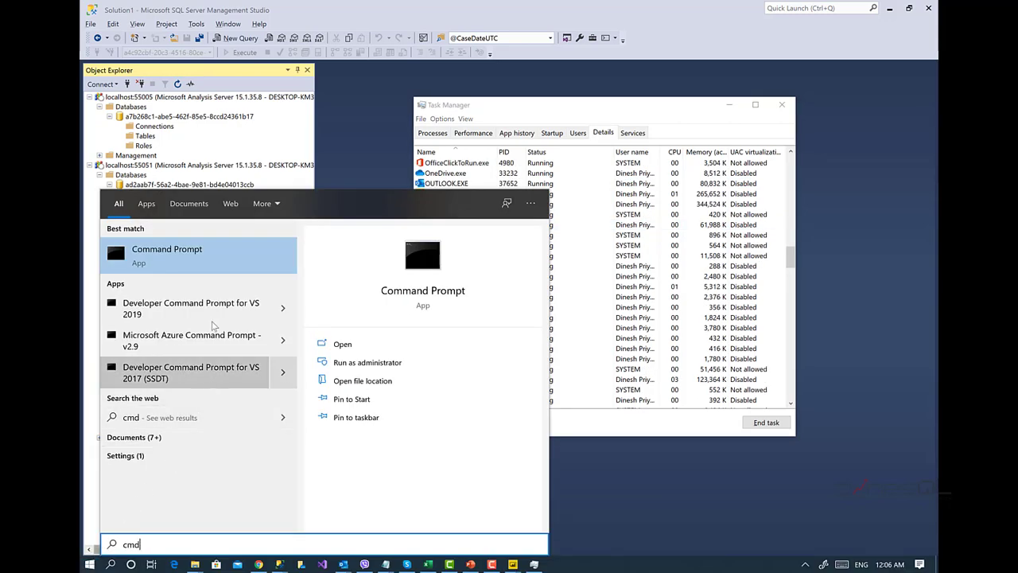
{"action": "right_click", "coordinate": [252, 249]}
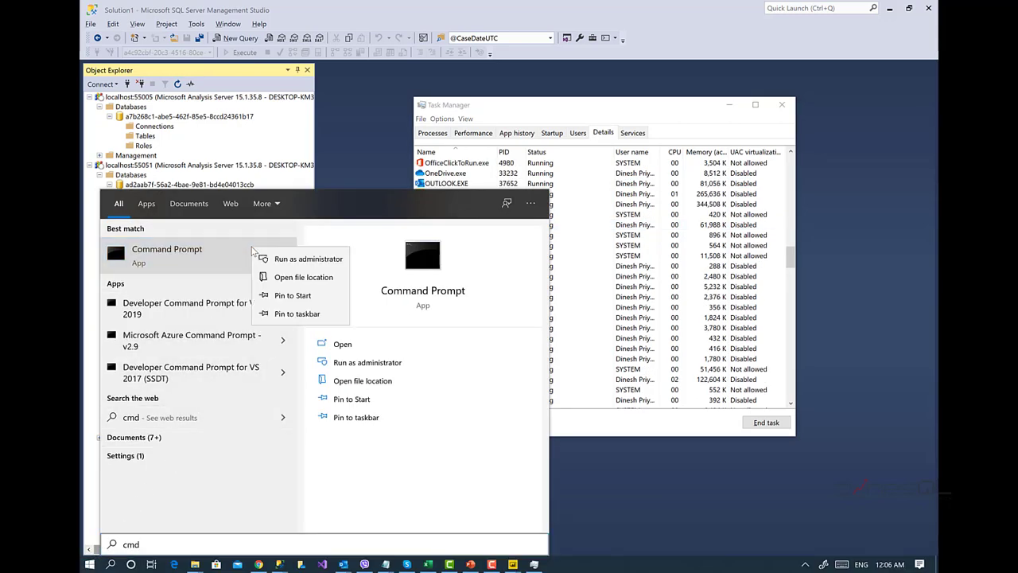
{"action": "left_click", "coordinate": [299, 260]}
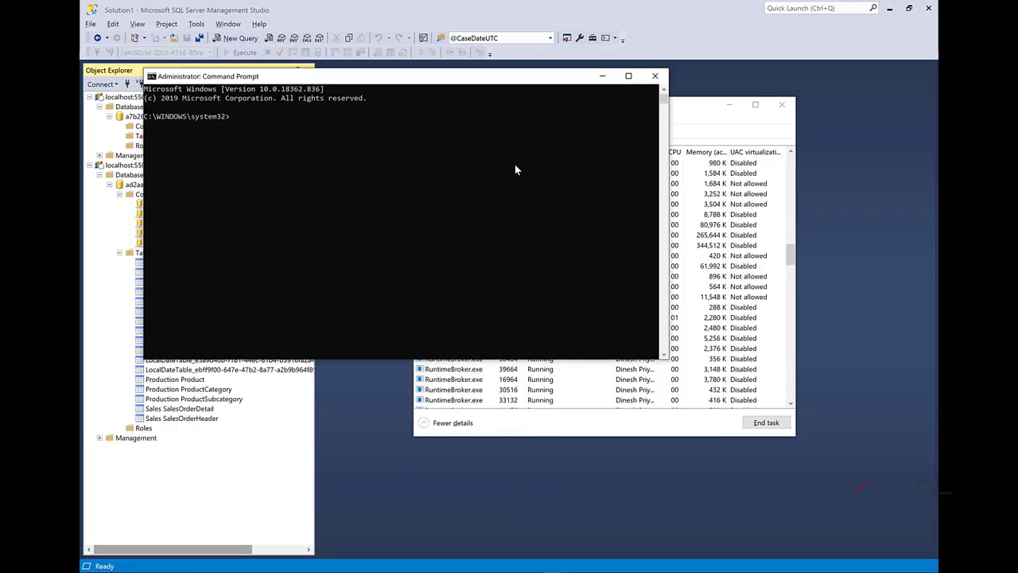
{"action": "left_click_drag", "start_coordinate": [469, 78], "coordinate": [634, 258]}
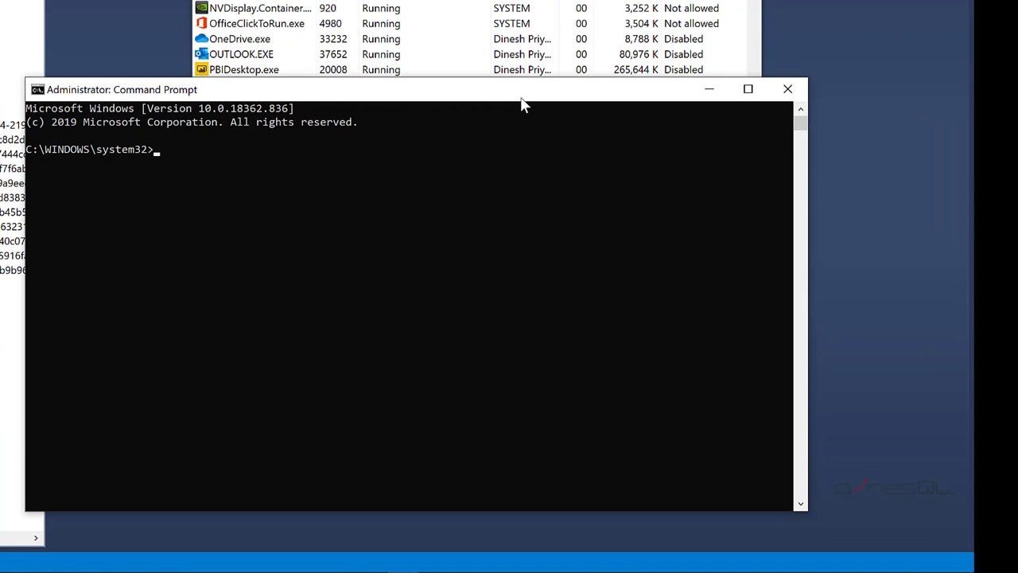
Step: Run netstat /ano | findstr "18652" to list the network connections of that PBIDesktop.exe process
{"action": "type", "text": "netstat /ano |"}
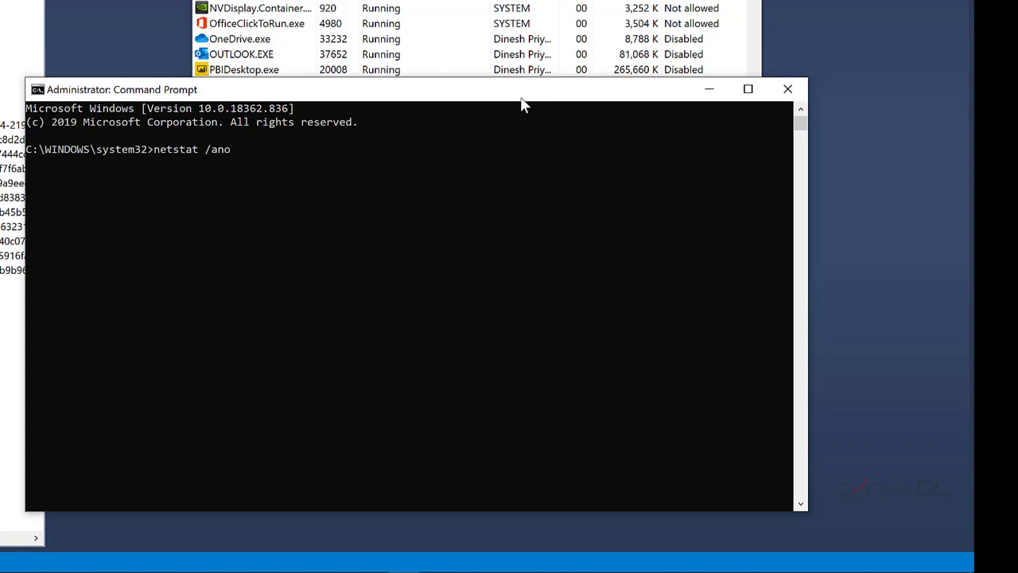
{"action": "type", "text": " fins"}
{"action": "key", "text": "BackSpace"}
{"action": "type", "text": "dstr \"18652"}
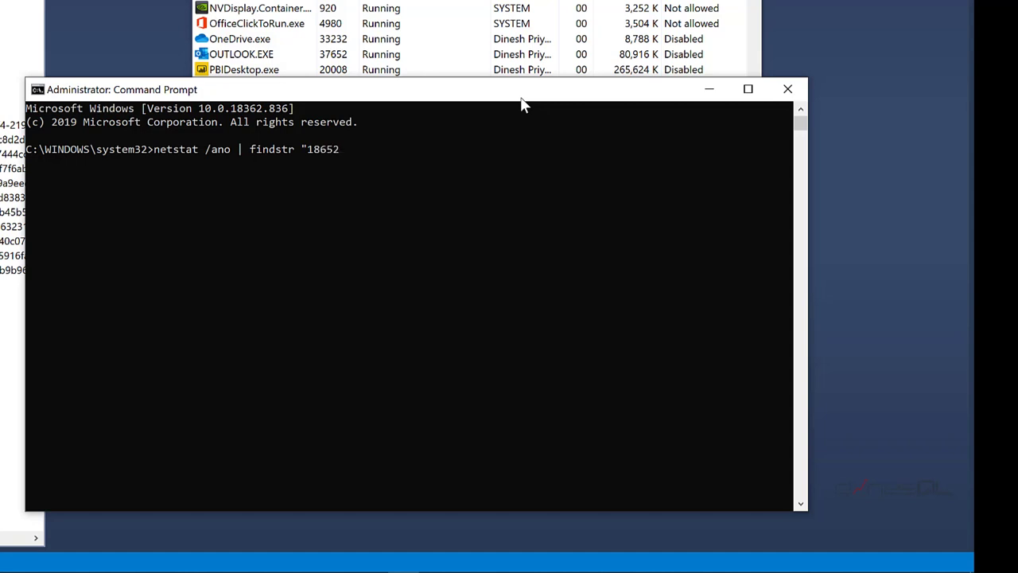
{"action": "type", "text": "\""}
{"action": "key", "text": "Return"}
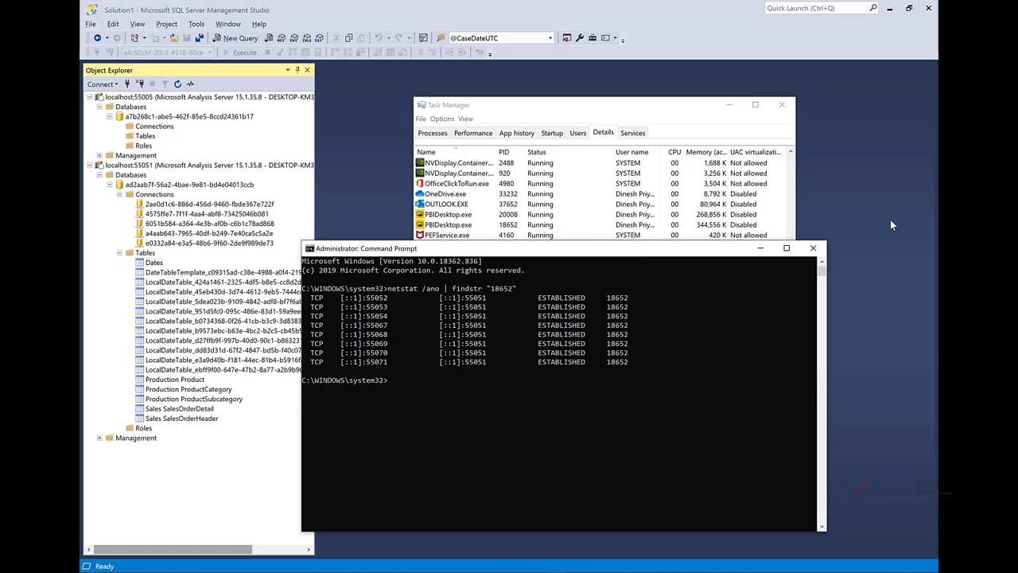
Step: Return to SQL Server Management Studio and browse the model of the database on localhost:55051
{"action": "left_click", "coordinate": [855, 176]}
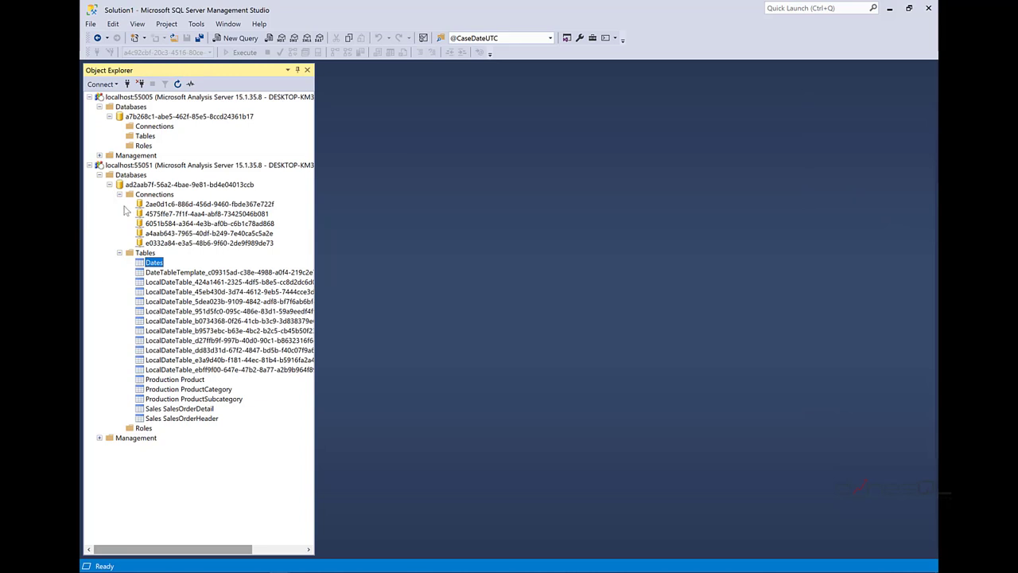
{"action": "left_click", "coordinate": [185, 185]}
{"action": "right_click", "coordinate": [184, 186]}
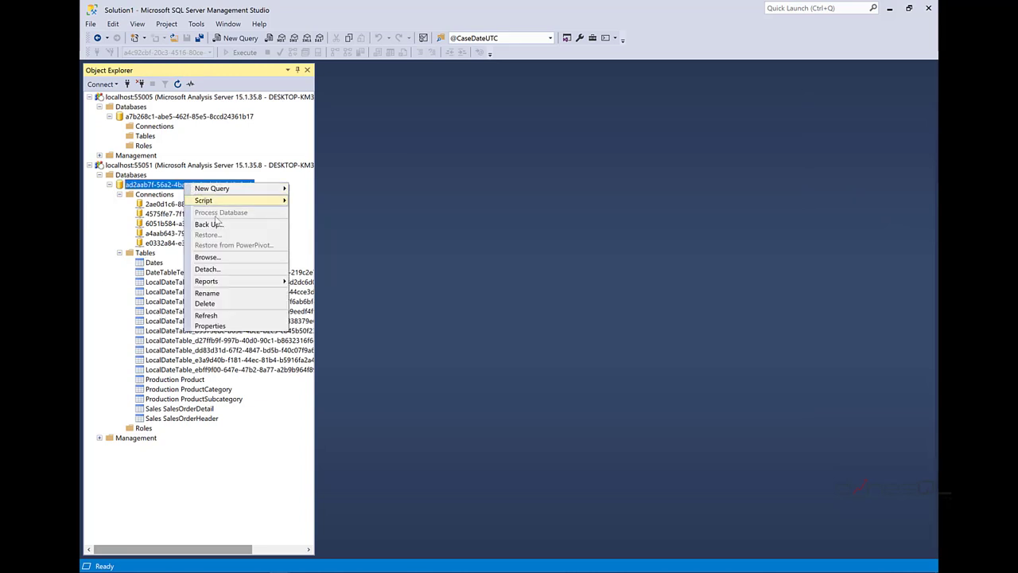
{"action": "left_click", "coordinate": [208, 257]}
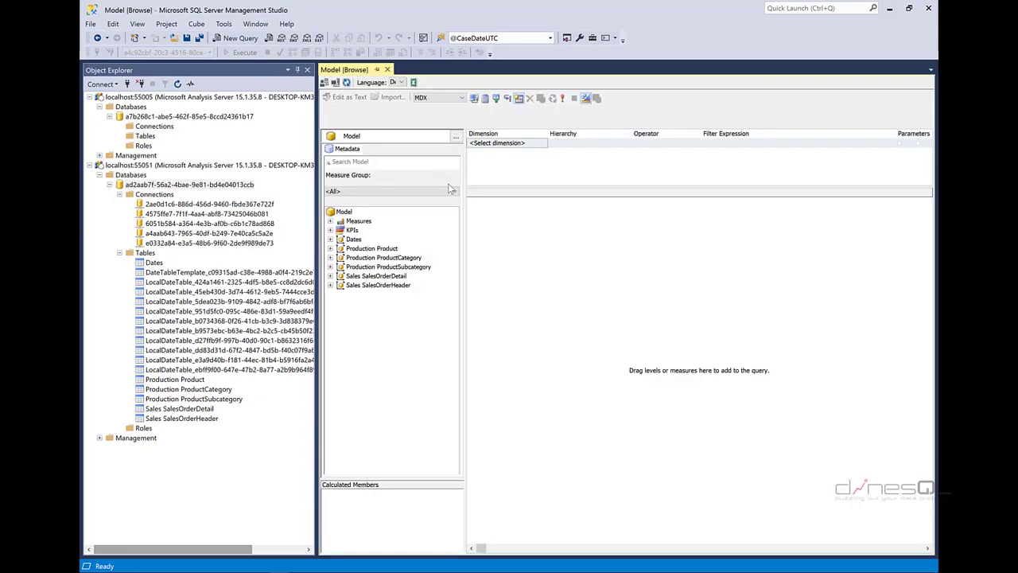
Step: Expand the Sales SalesOrderHeader measures and add the Sales measure to the browser query
{"action": "left_click", "coordinate": [331, 222]}
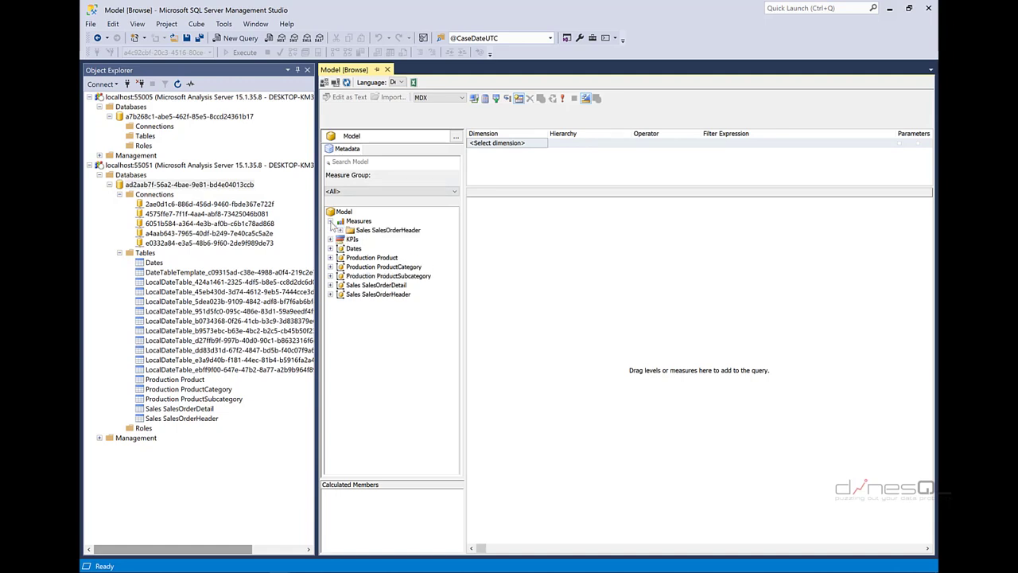
{"action": "left_click", "coordinate": [340, 230]}
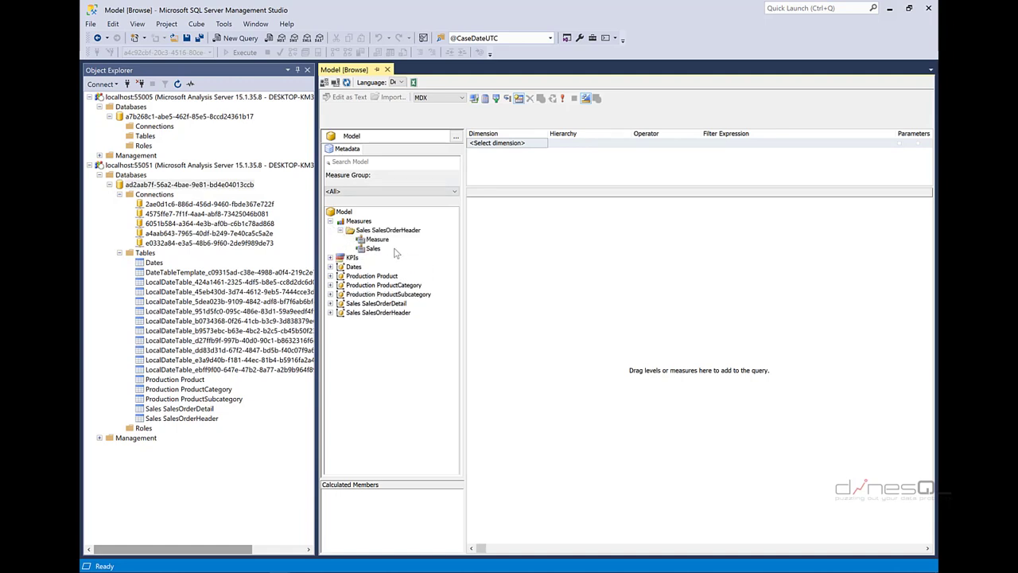
{"action": "left_click", "coordinate": [371, 249]}
{"action": "left_click_drag", "start_coordinate": [371, 252], "coordinate": [577, 235]}
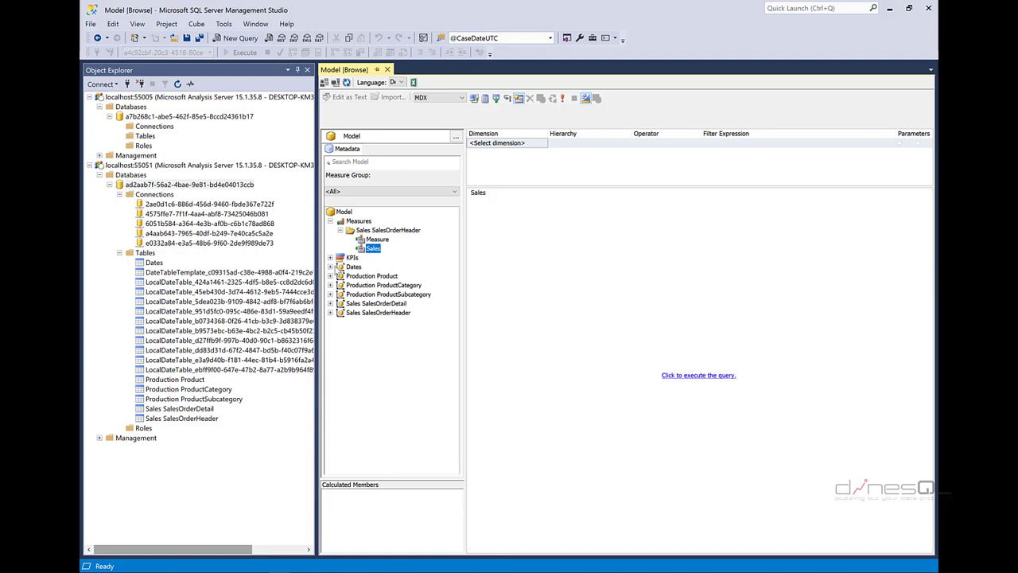
Step: Add Year from the Dates table before the Sales measure and execute the browser query
{"action": "left_click", "coordinate": [331, 267]}
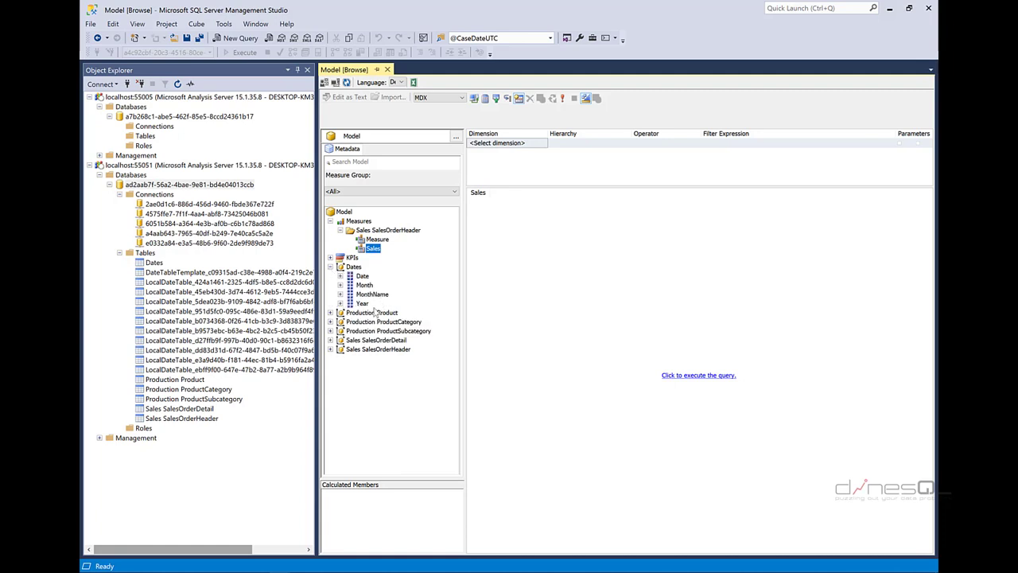
{"action": "left_click_drag", "start_coordinate": [362, 303], "coordinate": [471, 280]}
{"action": "left_click", "coordinate": [714, 376]}
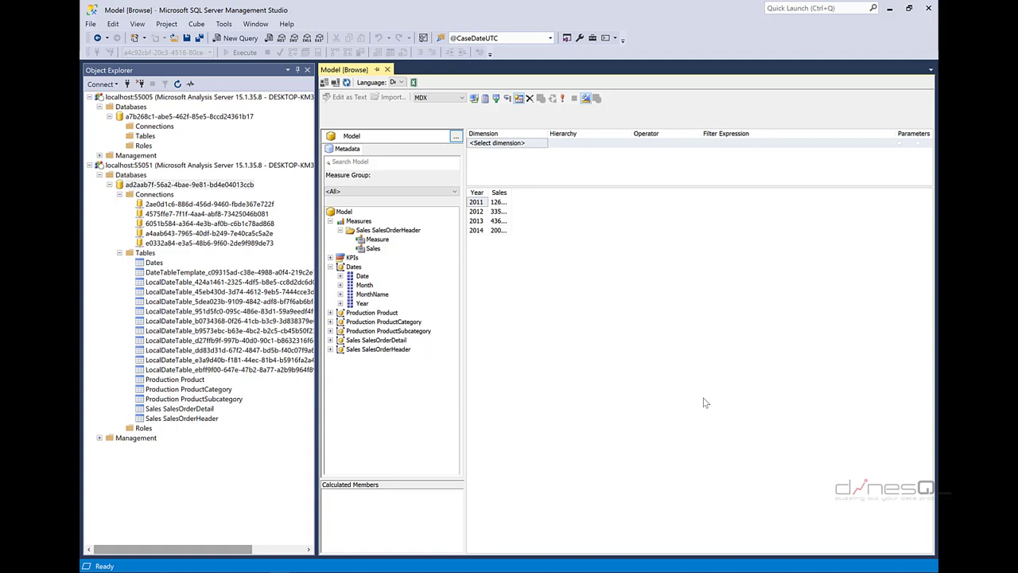
Step: Close the model browser and open a new DAX query on the localhost:55051 database
{"action": "left_click", "coordinate": [387, 70]}
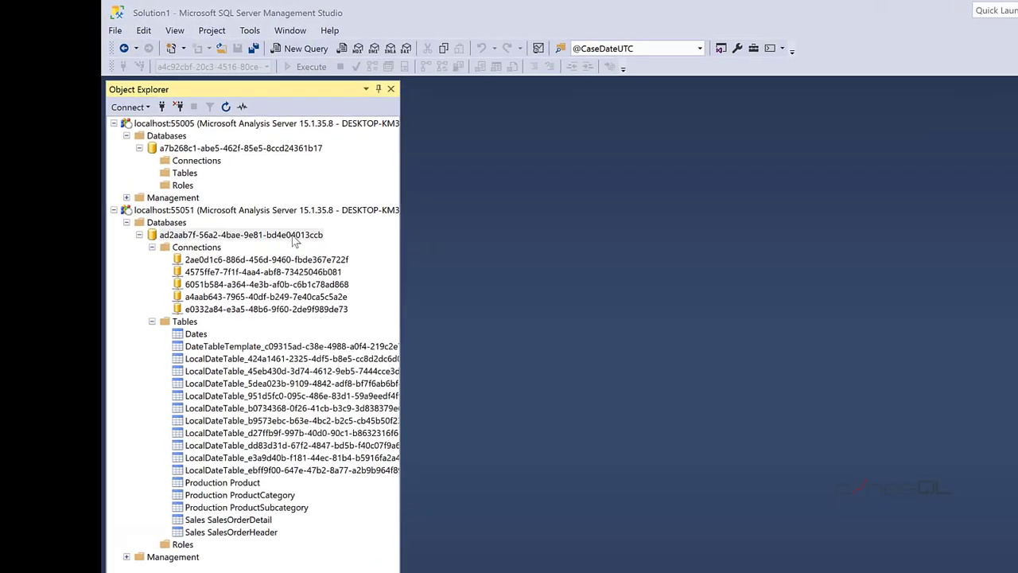
{"action": "right_click", "coordinate": [293, 236]}
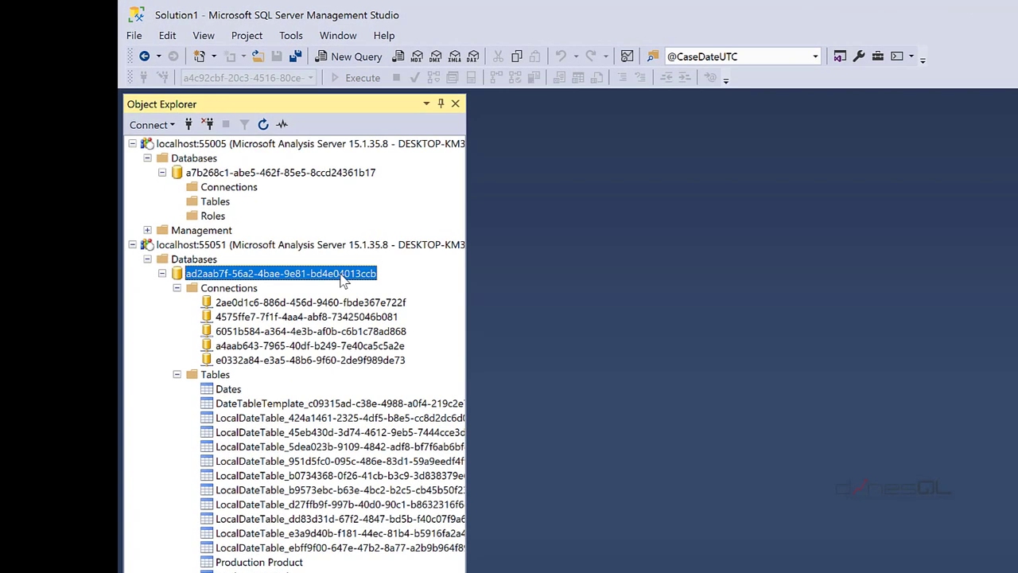
{"action": "mouse_move", "coordinate": [333, 244]}
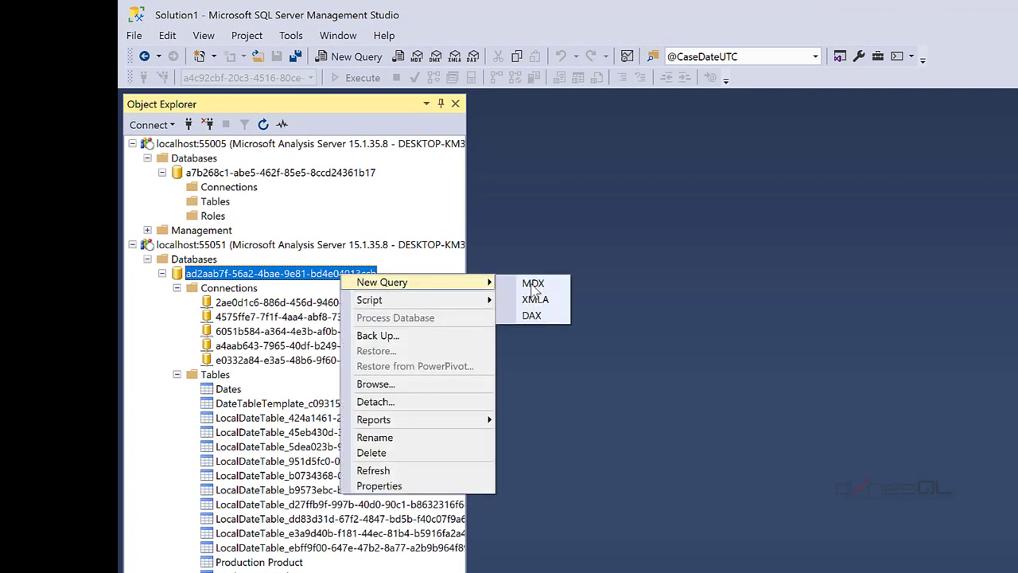
{"action": "left_click", "coordinate": [547, 319]}
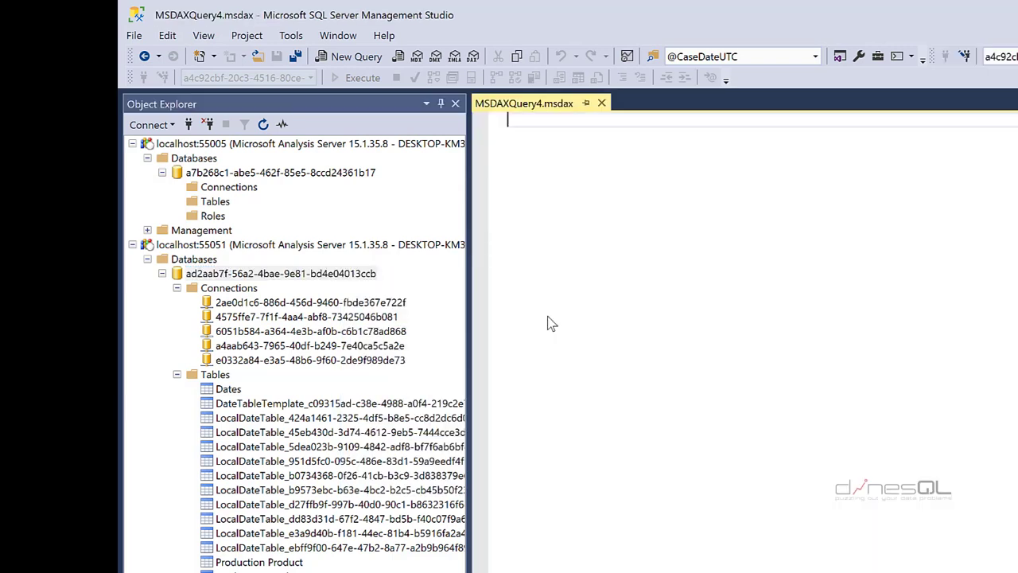
Step: Write the DAX query evaluate 'Sales SalesOrderHeader' using the suggested table name and execute it
{"action": "type", "text": "ev"}
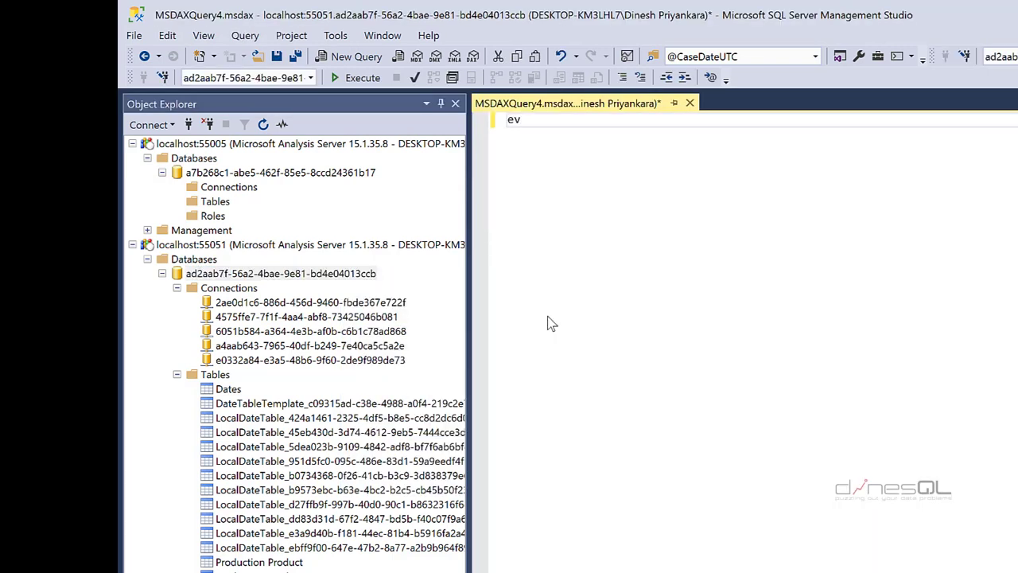
{"action": "type", "text": "aluate"}
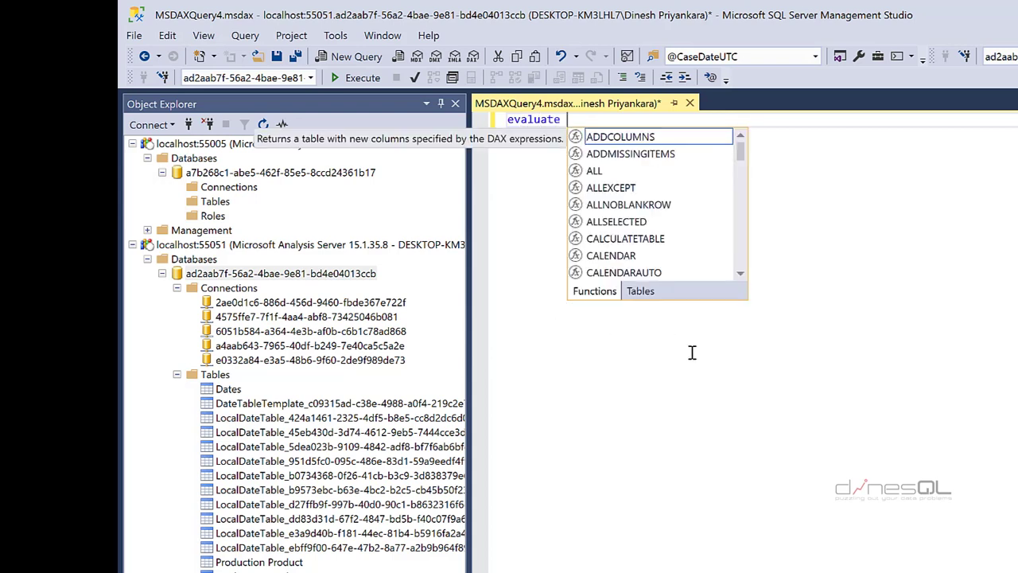
{"action": "left_click", "coordinate": [658, 292]}
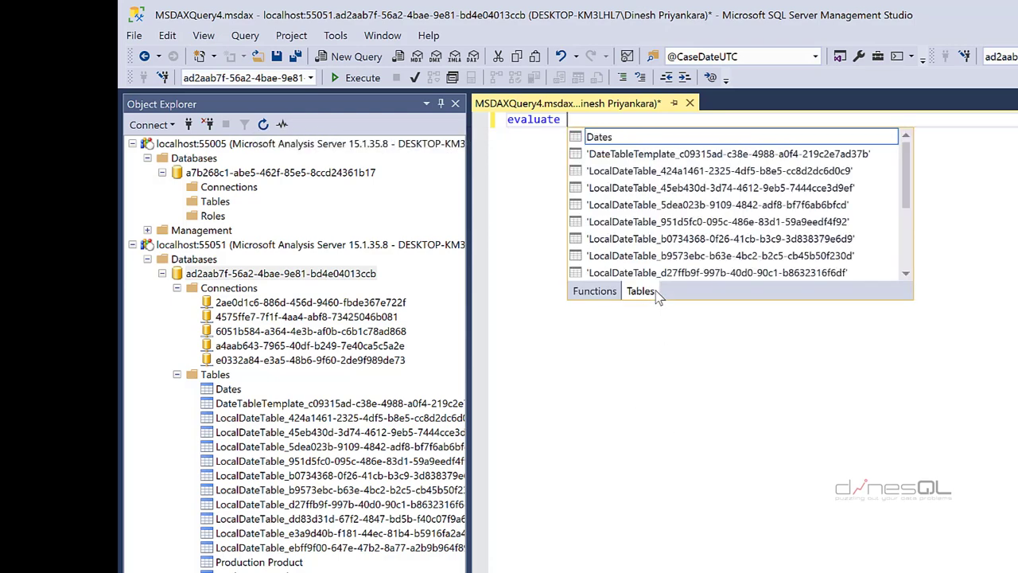
{"action": "left_click_drag", "start_coordinate": [908, 183], "coordinate": [906, 263]}
{"action": "double_click", "coordinate": [680, 274]}
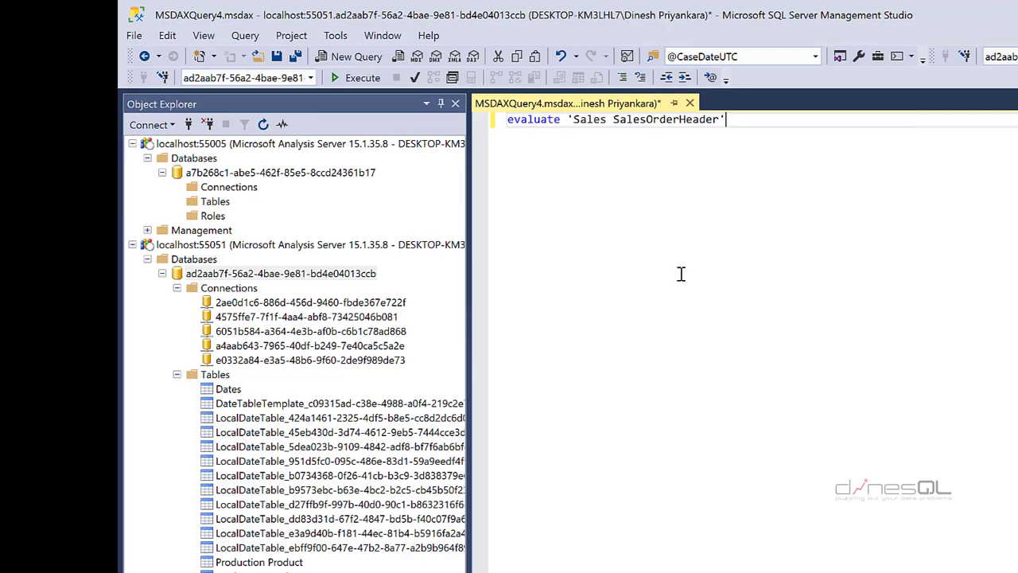
{"action": "left_click", "coordinate": [363, 77]}
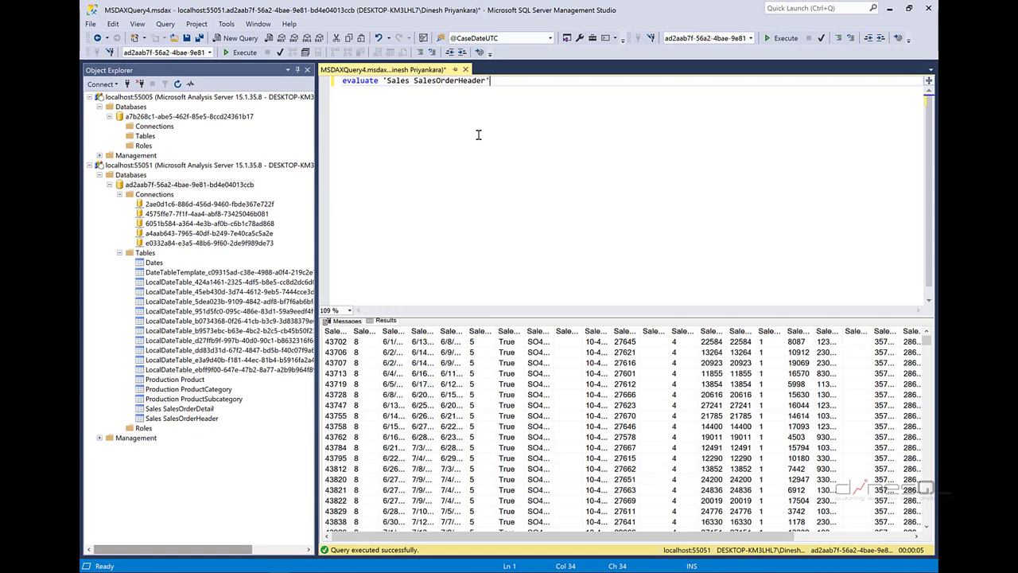
Step: Extend the query with order by 'Sales SalesOrderHeader'[DueDate] and execute it again
{"action": "type", "text": "order by"}
{"action": "key", "text": "ctrl+space"}
{"action": "left_click", "coordinate": [599, 199]}
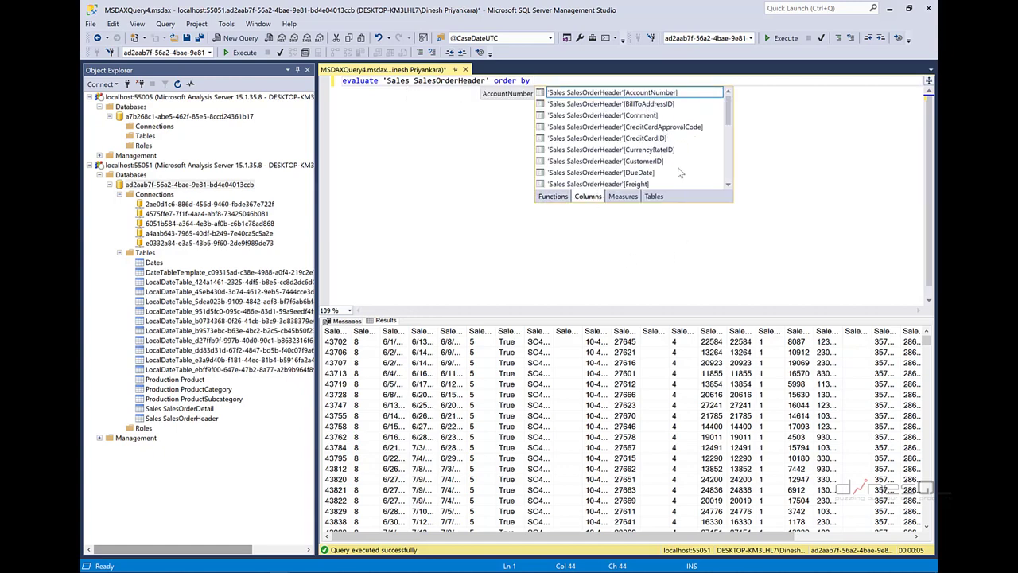
{"action": "double_click", "coordinate": [645, 173]}
{"action": "key", "text": "Return"}
{"action": "left_click", "coordinate": [241, 52]}
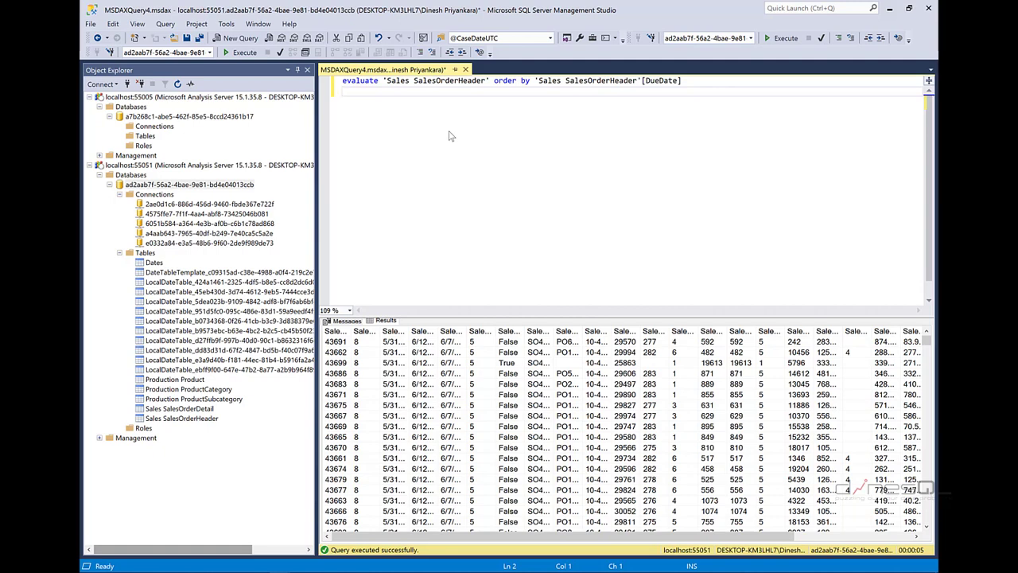
Step: Select the Roles folder of the localhost:55051 database, switch to Power BI Desktop and examine its Manage roles dialog, then close the dialog
{"action": "left_click", "coordinate": [143, 428]}
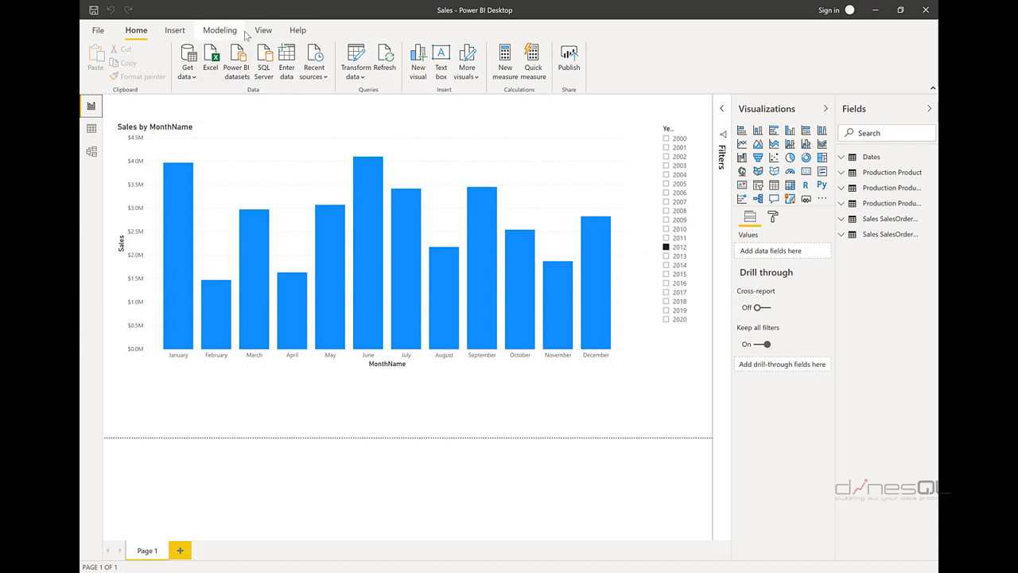
{"action": "left_click", "coordinate": [215, 31]}
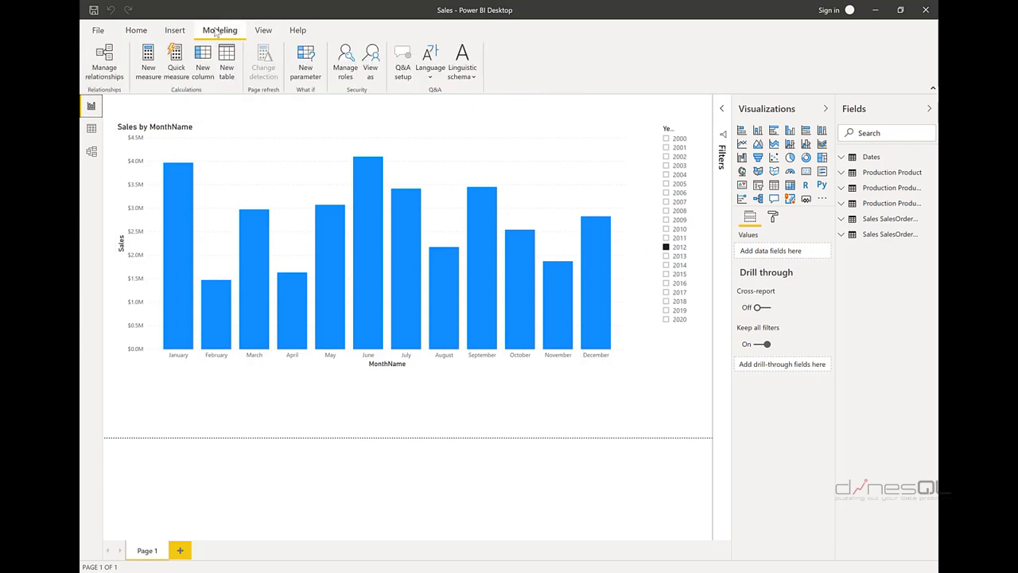
{"action": "left_click", "coordinate": [346, 60]}
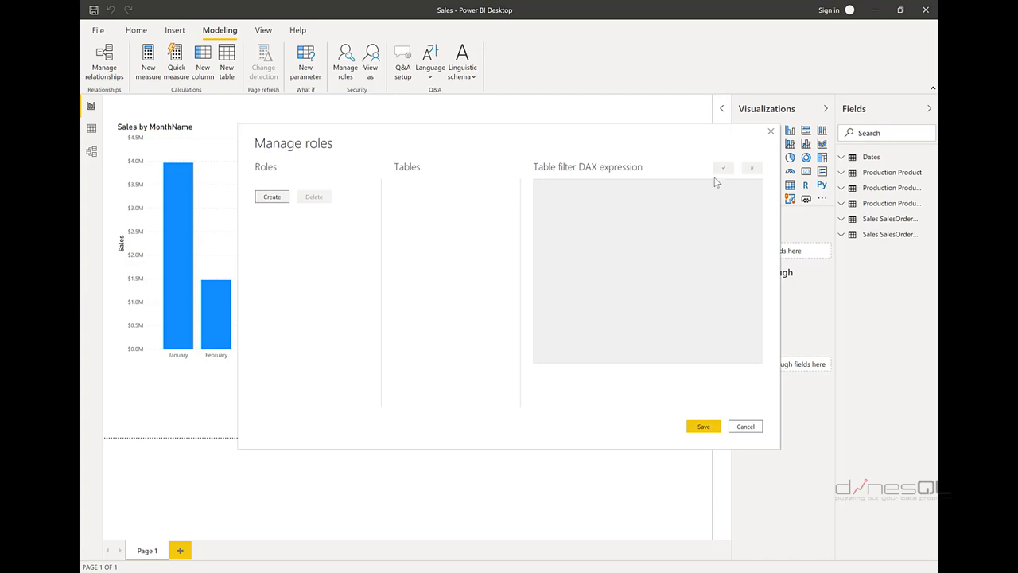
{"action": "left_click", "coordinate": [770, 131]}
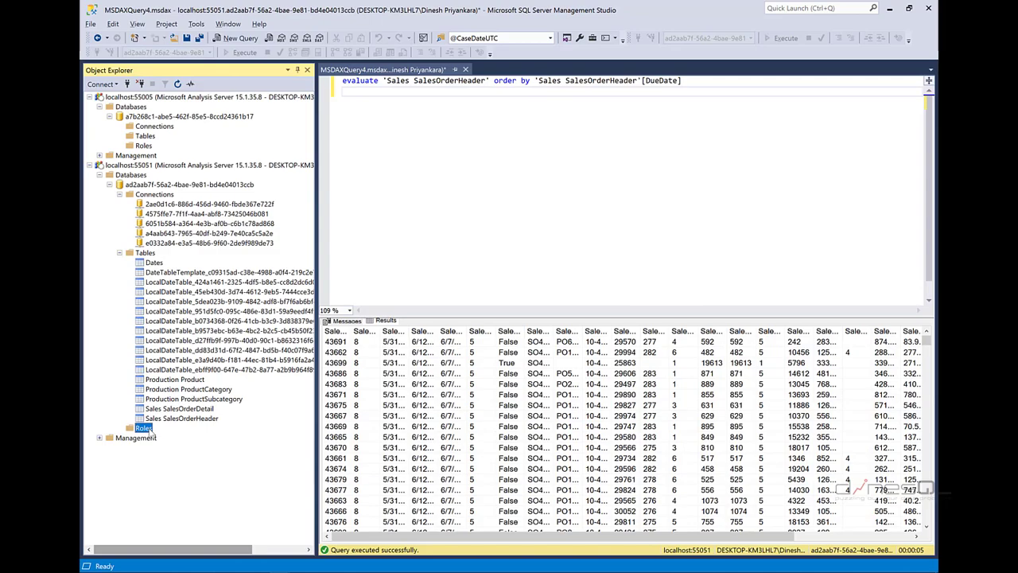
Step: Start a new role on the localhost:55051 database, name it TestRole and grant it Read permission
{"action": "right_click", "coordinate": [148, 428]}
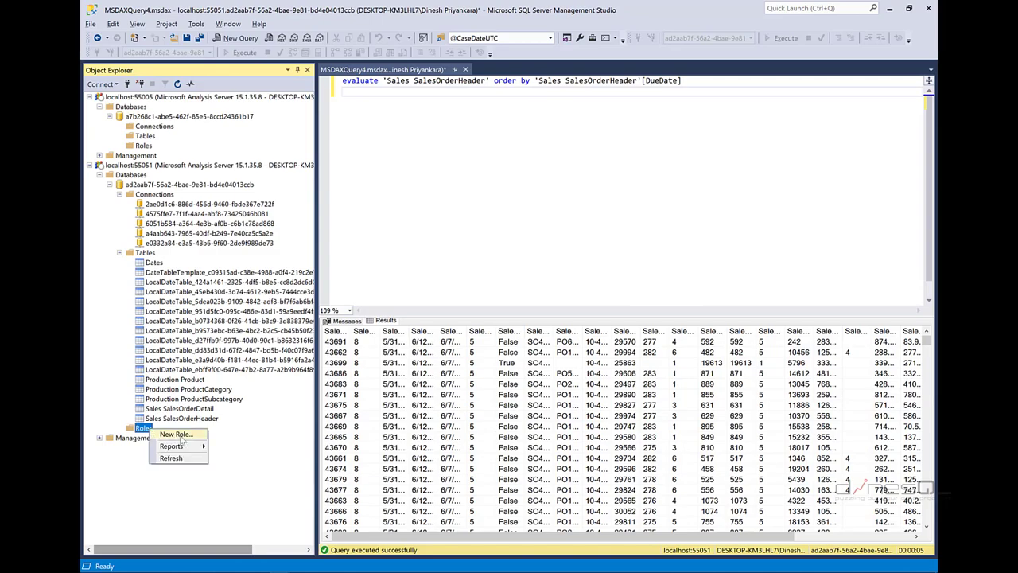
{"action": "left_click", "coordinate": [181, 439]}
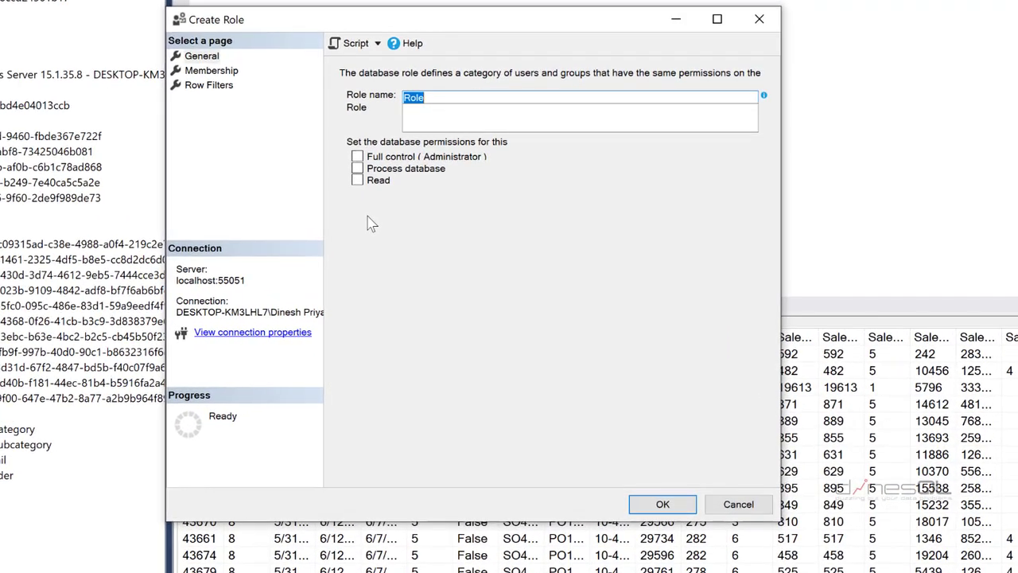
{"action": "left_click", "coordinate": [468, 99]}
{"action": "key", "text": "Home"}
{"action": "type", "text": "Test"}
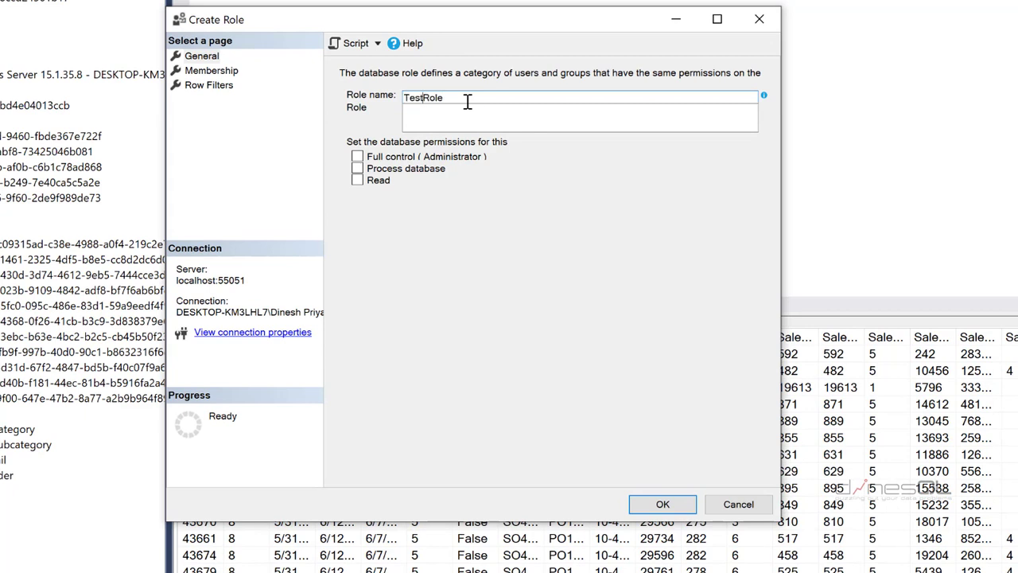
{"action": "left_click", "coordinate": [358, 181]}
Step: View the role's Membership page, add the row filter [Name] = "Bikes" to Production ProductCategory and create the role
{"action": "left_click", "coordinate": [228, 72]}
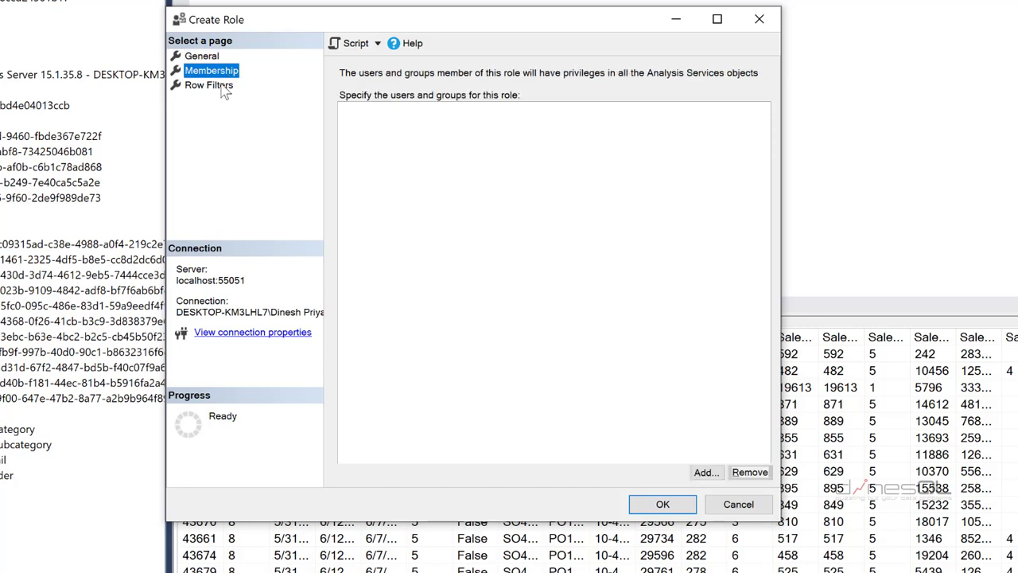
{"action": "left_click", "coordinate": [225, 92]}
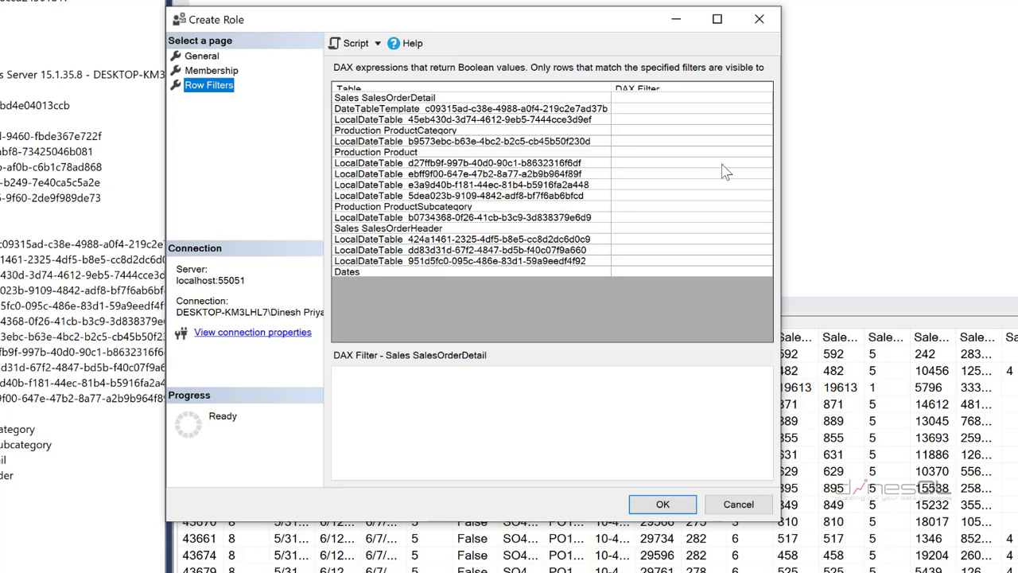
{"action": "left_click", "coordinate": [682, 130]}
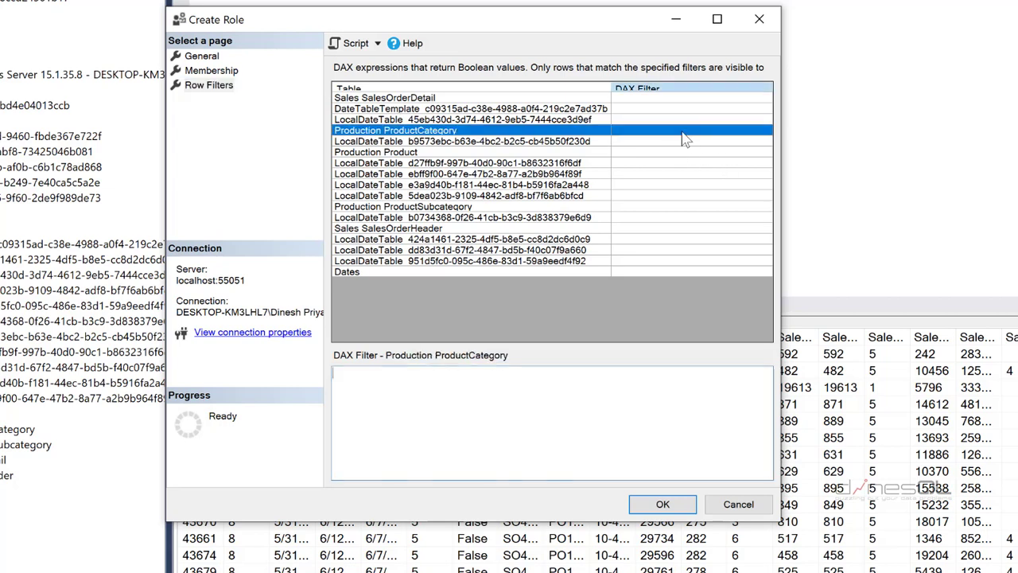
{"action": "left_click", "coordinate": [414, 395]}
{"action": "type", "text": "[Name] ="}
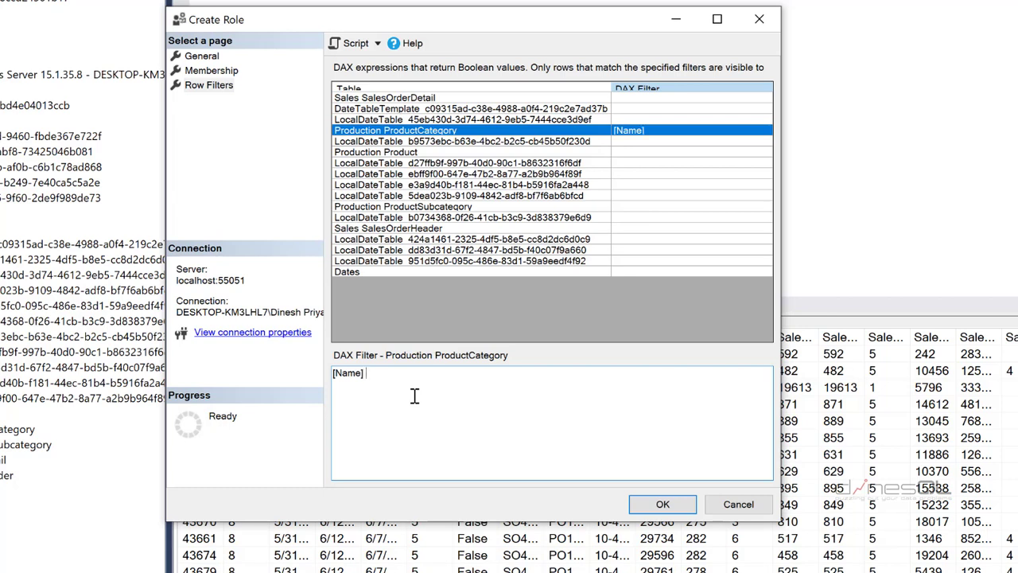
{"action": "type", "text": " \"Bikes"}
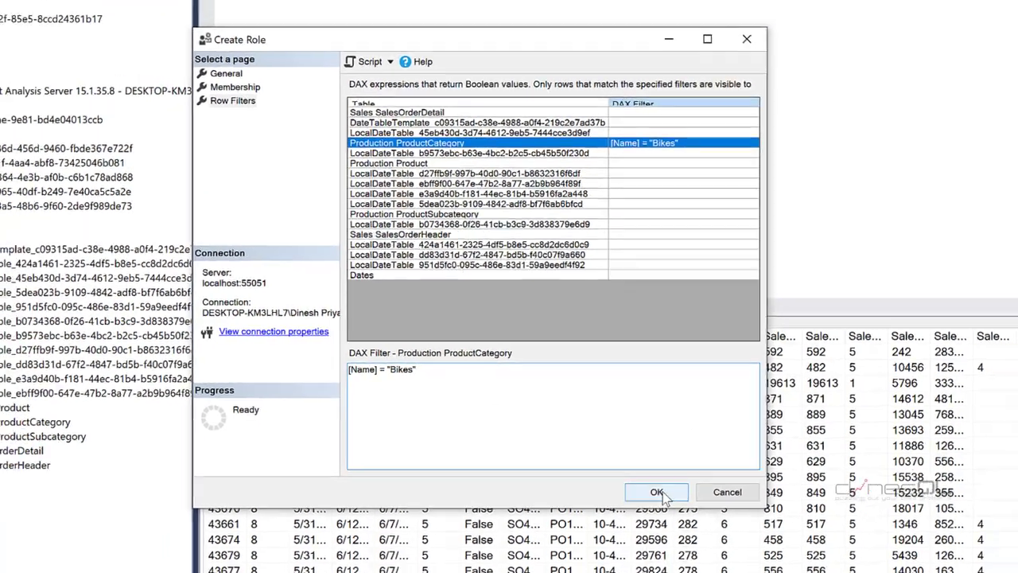
{"action": "left_click", "coordinate": [676, 502]}
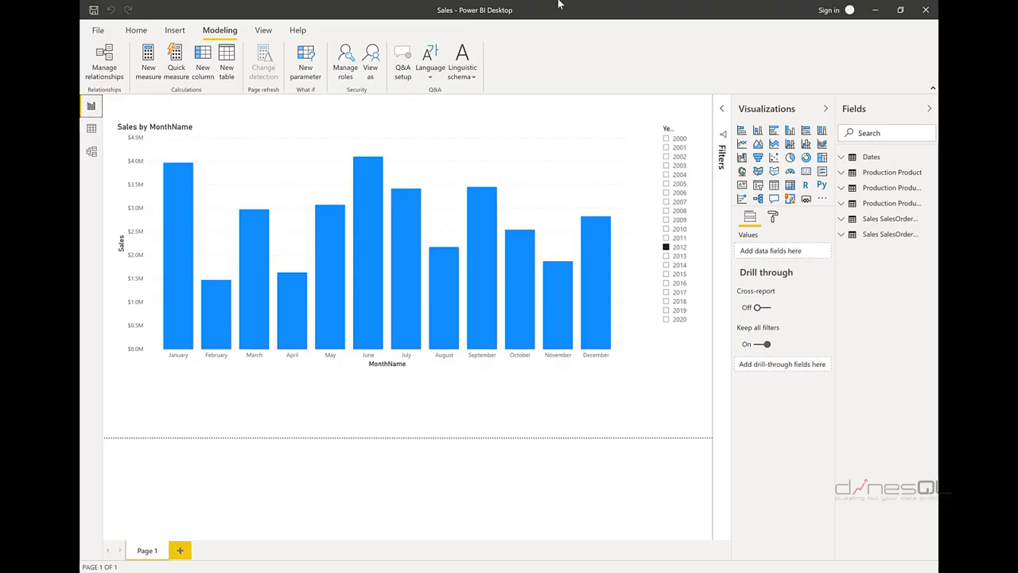
Step: In Power BI Desktop's Manage roles dialog, examine the Production ProductCategory filter of TestRole
{"action": "left_click", "coordinate": [345, 61]}
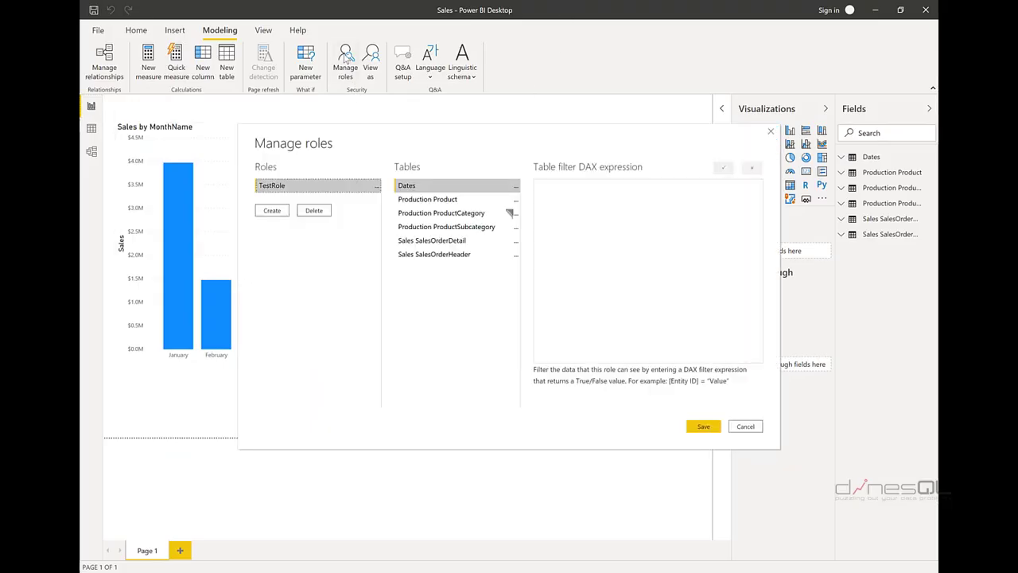
{"action": "left_click", "coordinate": [441, 213]}
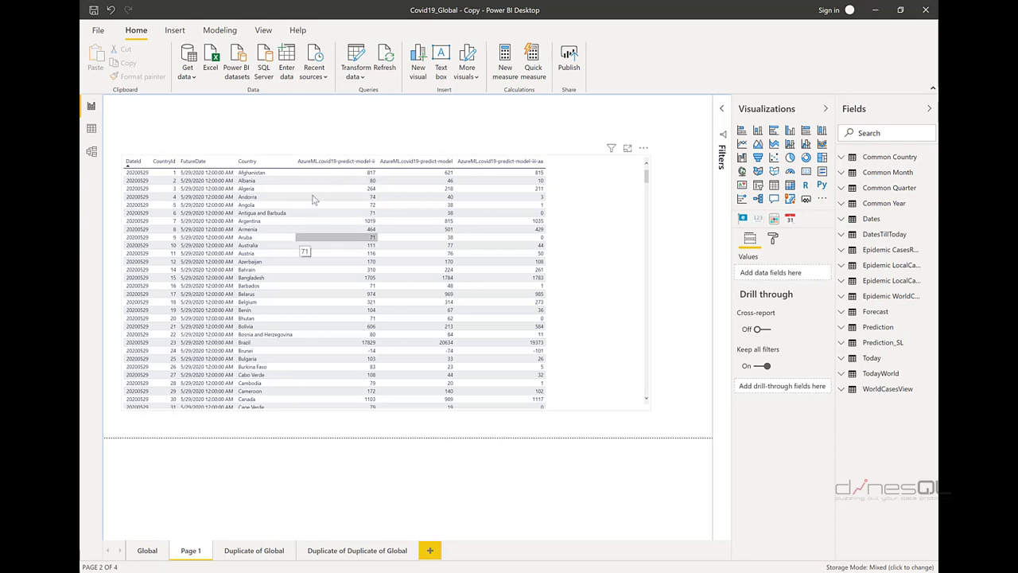
Step: In the Covid19_Global - Copy report, sort the Page 1 table by DateId descending to inspect the latest dates, and restore ascending order
{"action": "left_click", "coordinate": [625, 231]}
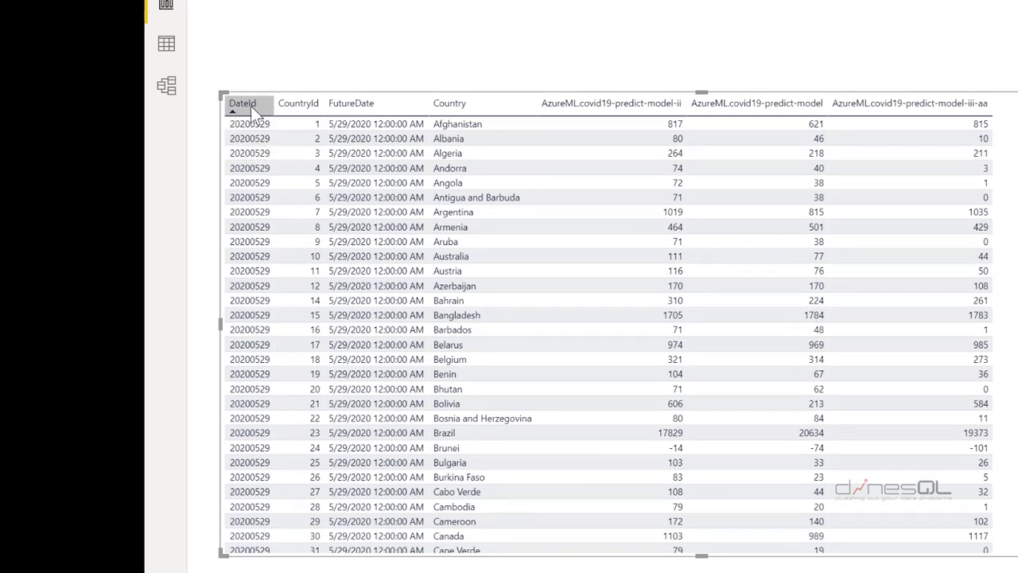
{"action": "left_click", "coordinate": [250, 106]}
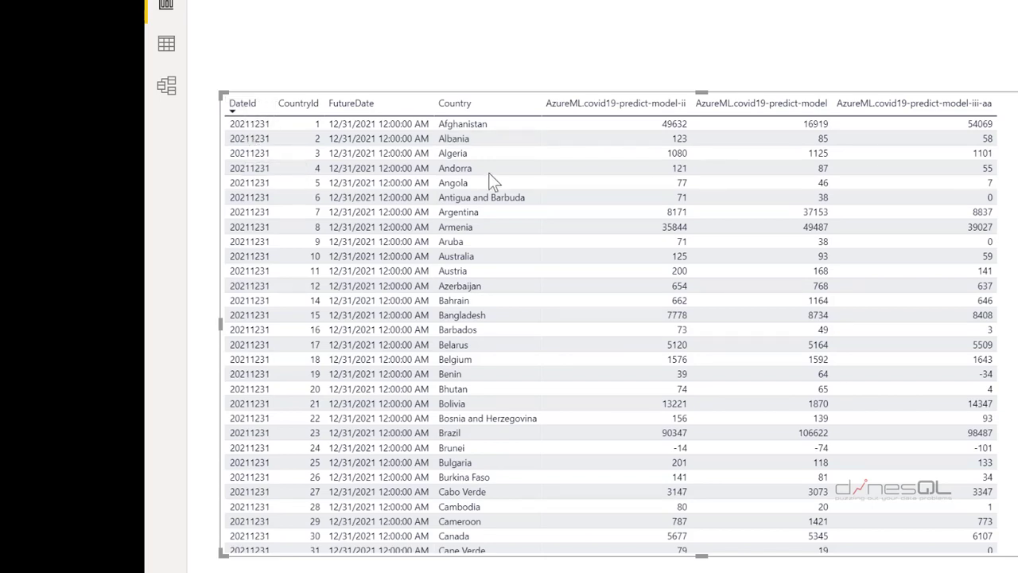
{"action": "left_click_drag", "start_coordinate": [795, 94], "coordinate": [794, 77]}
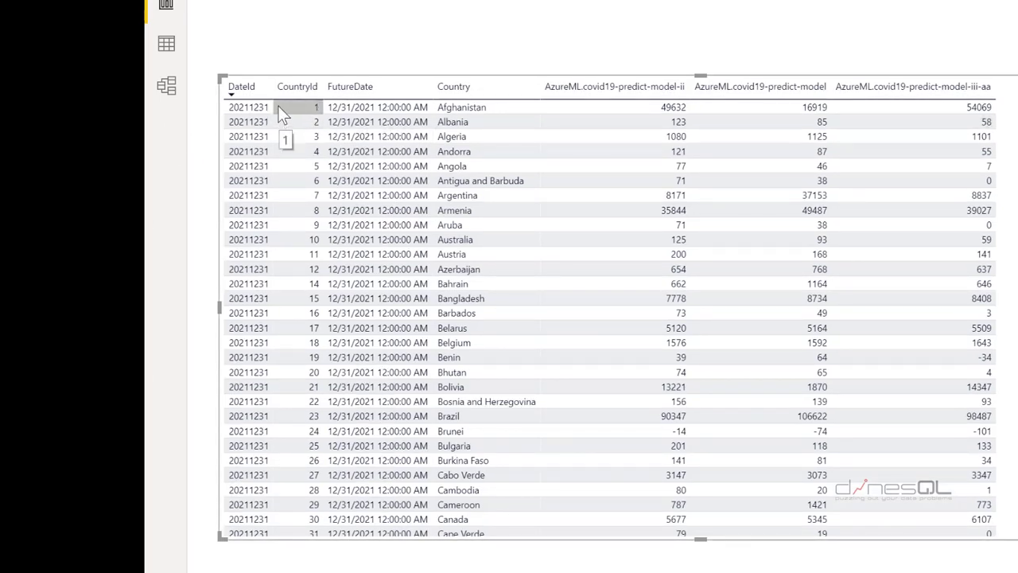
{"action": "left_click", "coordinate": [242, 86]}
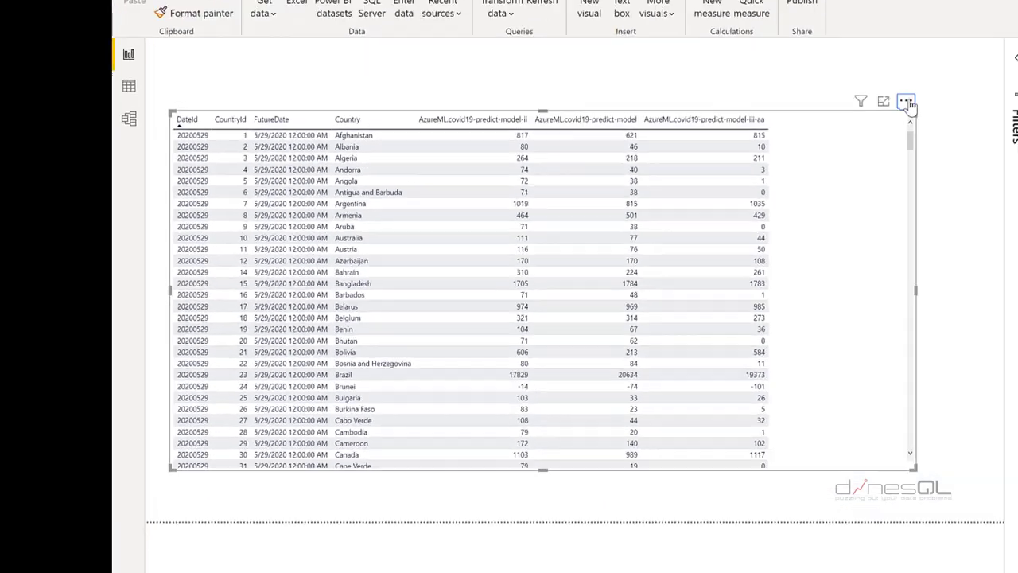
Step: Export the Page 1 table's data to data.csv on the Desktop, accepting data sampling and replacing the existing file
{"action": "left_click", "coordinate": [906, 102]}
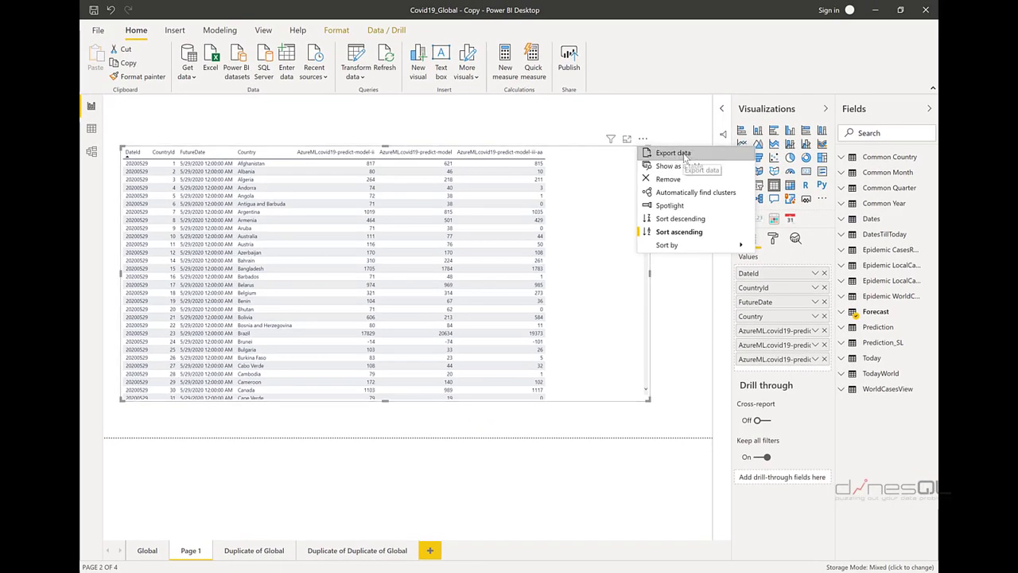
{"action": "left_click", "coordinate": [683, 156]}
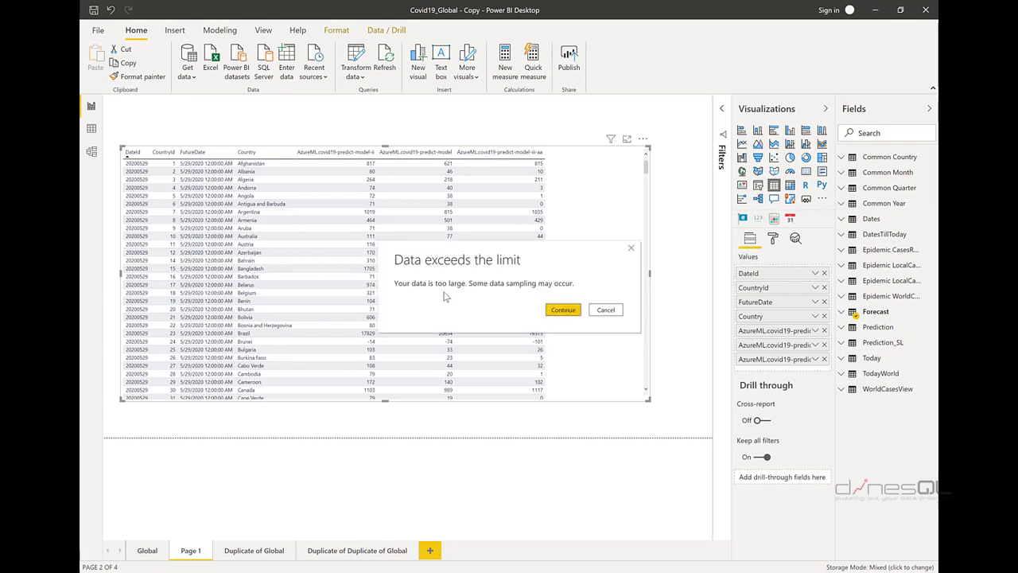
{"action": "left_click", "coordinate": [563, 312]}
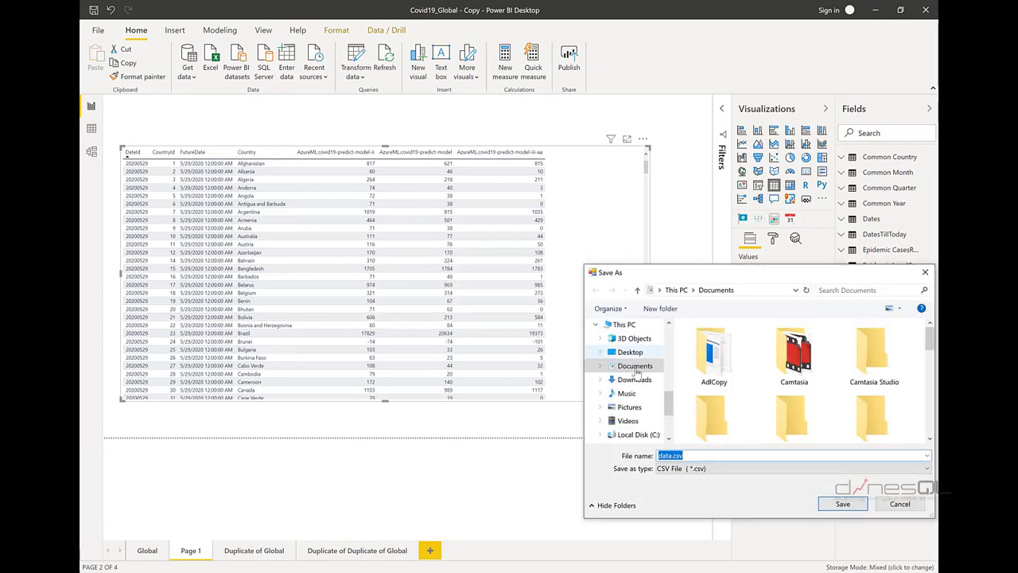
{"action": "left_click", "coordinate": [629, 351]}
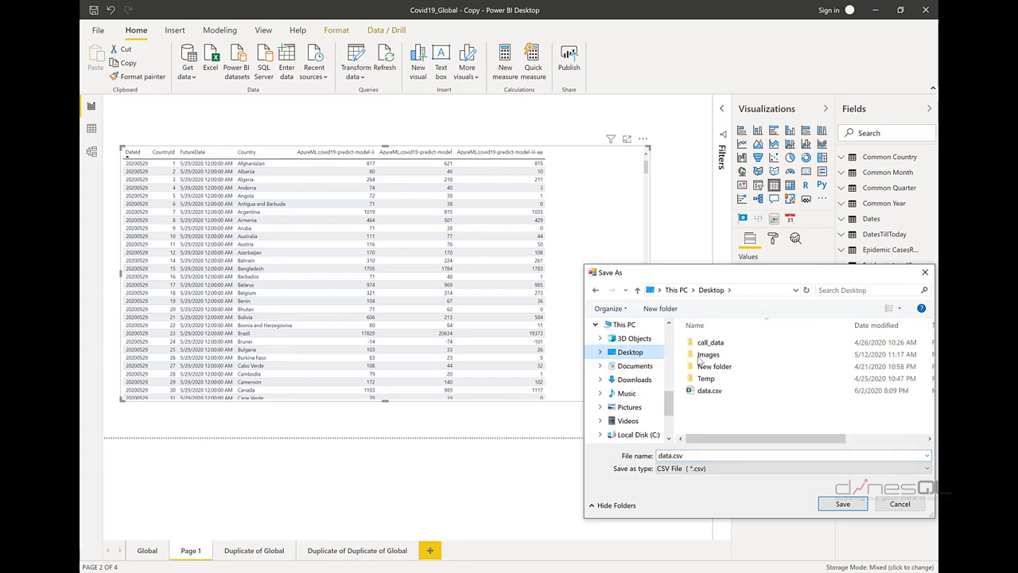
{"action": "double_click", "coordinate": [710, 392]}
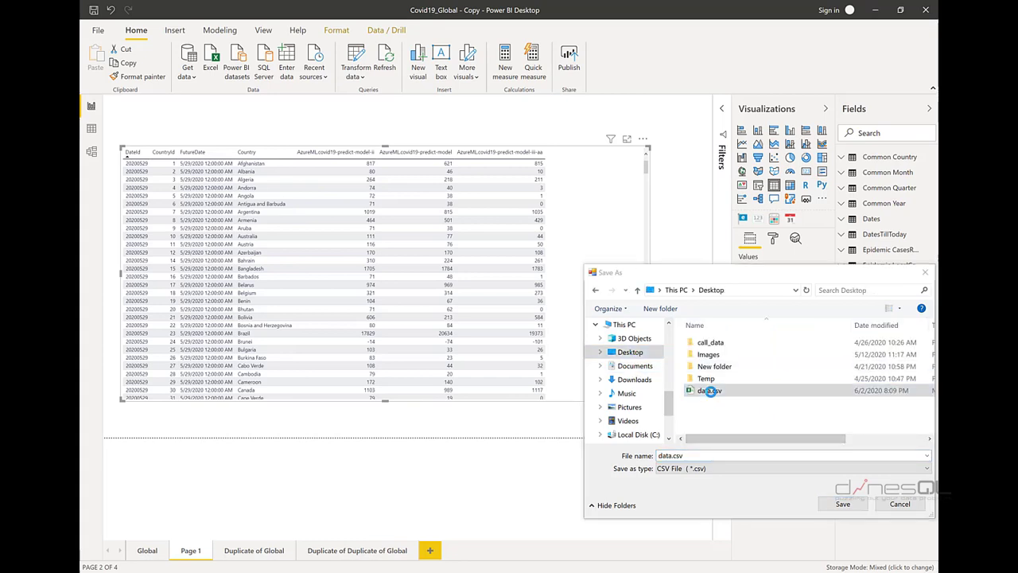
{"action": "left_click", "coordinate": [539, 294]}
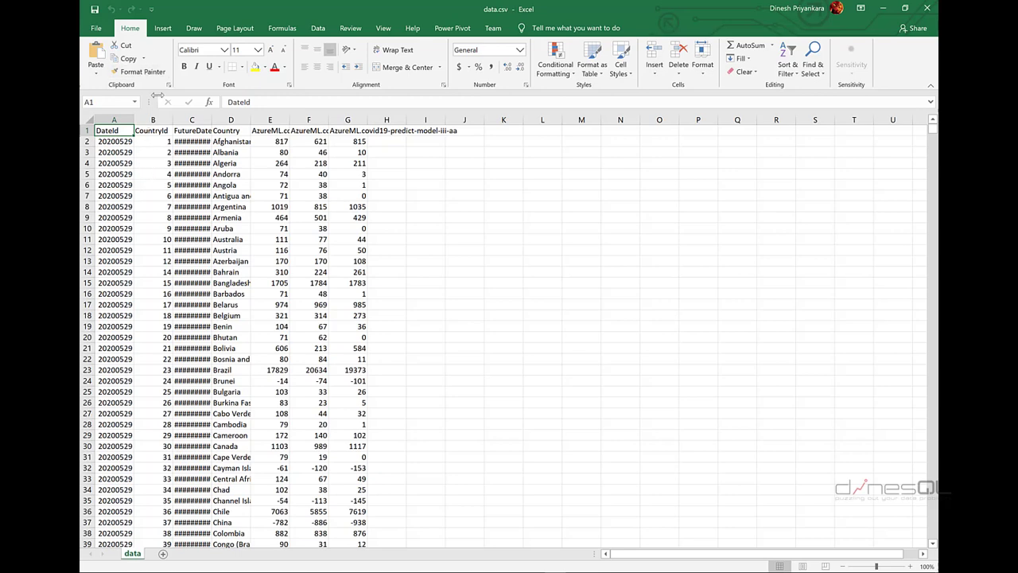
Step: In Excel, convert the whole data range of data.csv into a table and widen the DateId column
{"action": "key", "text": "ctrl+shift+End"}
{"action": "left_click", "coordinate": [162, 28]}
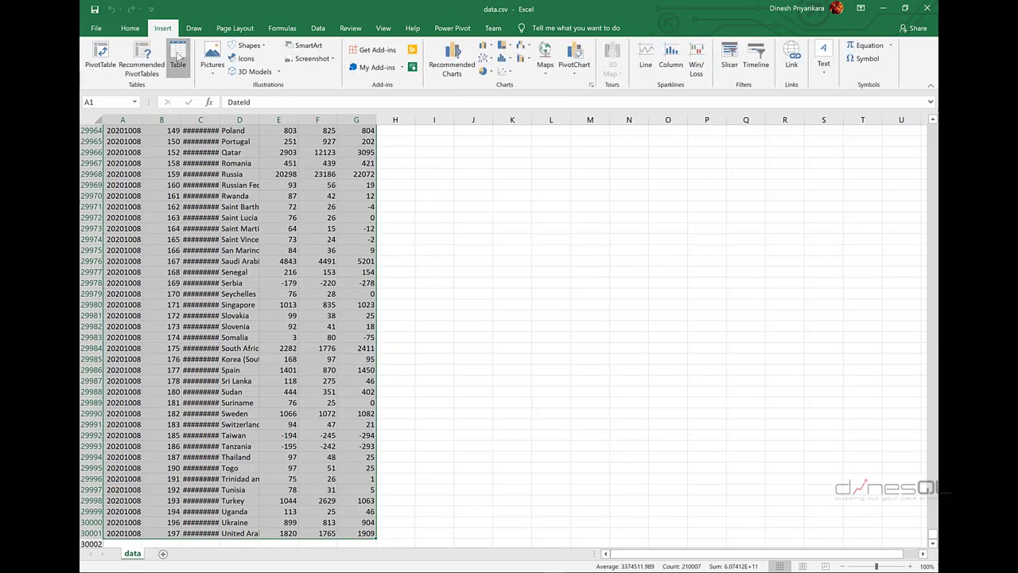
{"action": "left_click", "coordinate": [178, 60]}
{"action": "left_click", "coordinate": [480, 299]}
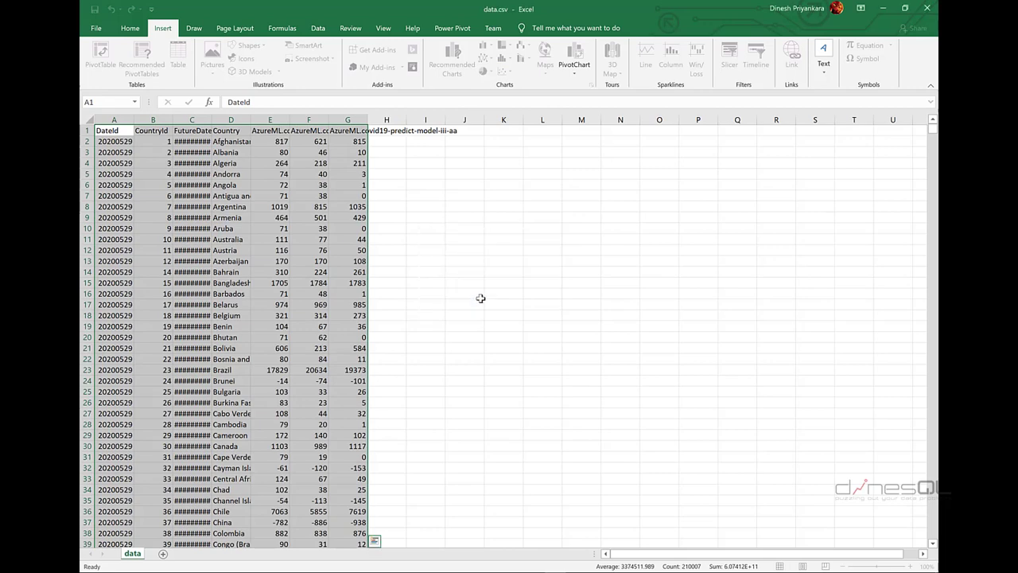
{"action": "left_click_drag", "start_coordinate": [134, 121], "coordinate": [165, 121]}
{"action": "left_click", "coordinate": [135, 162]}
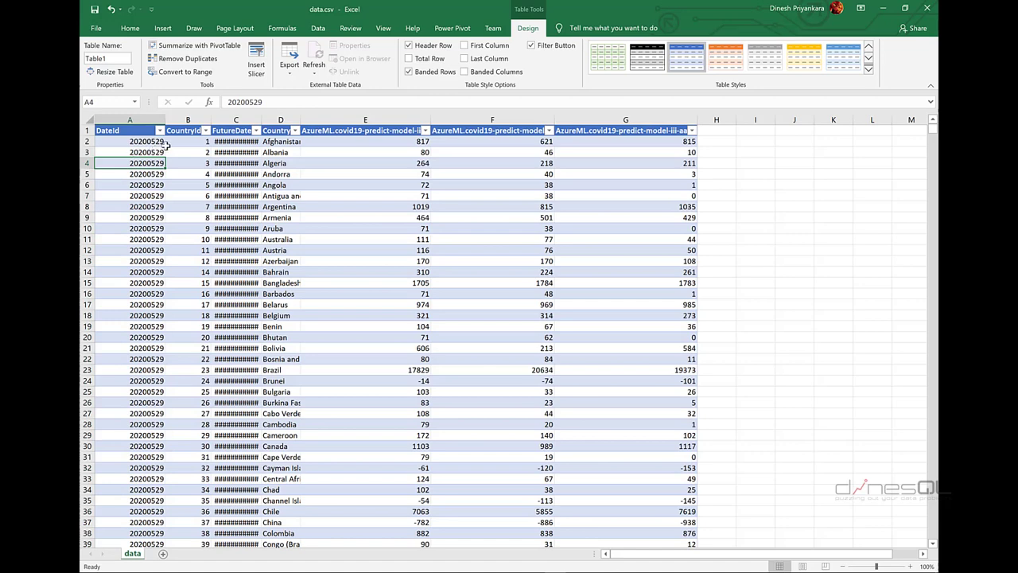
Step: Sort the table by DateId from largest to smallest and go to its last row
{"action": "left_click", "coordinate": [160, 130]}
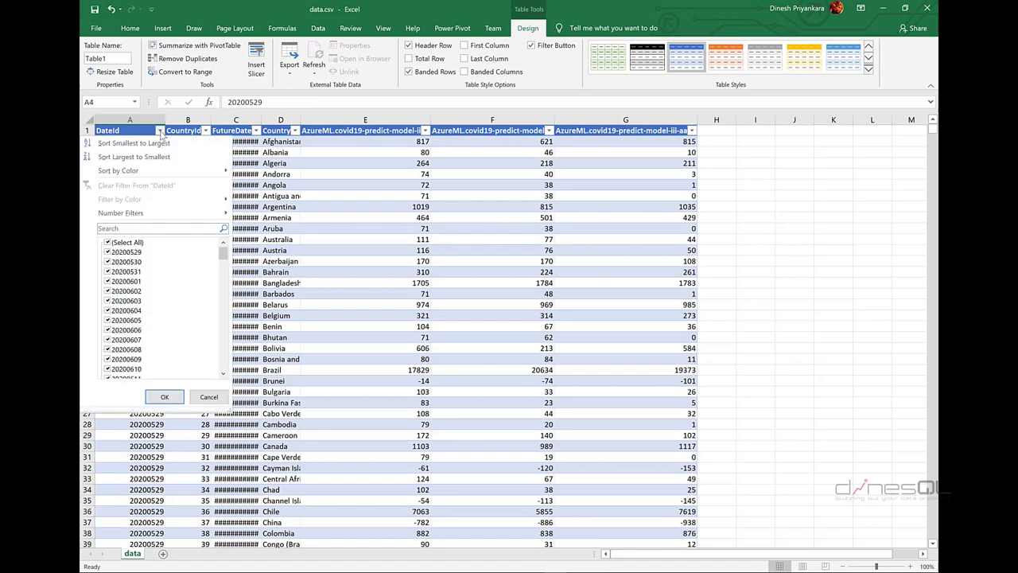
{"action": "left_click", "coordinate": [173, 159]}
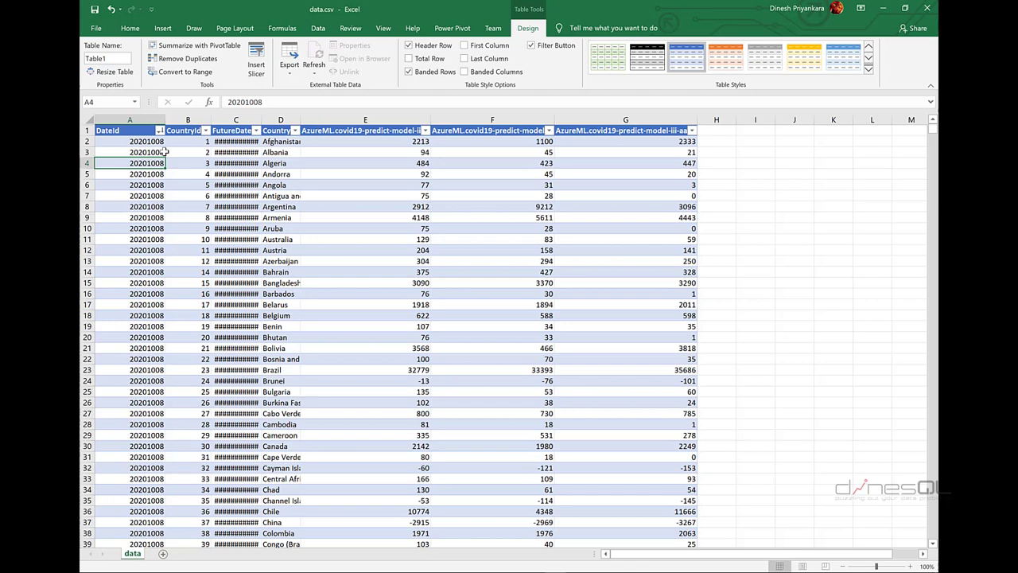
{"action": "key", "text": "Up"}
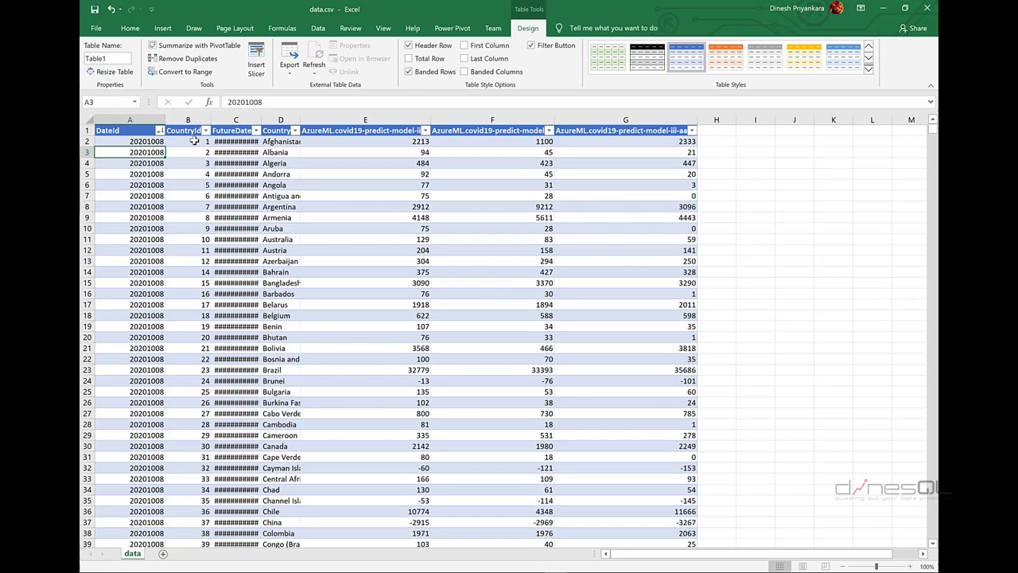
{"action": "key", "text": "ctrl+Down"}
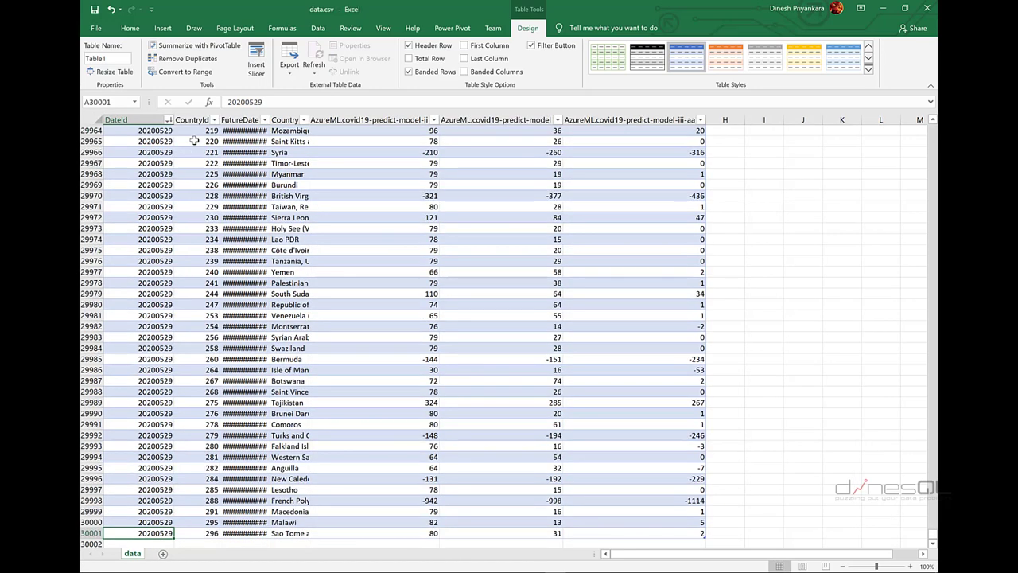
{"action": "left_click", "coordinate": [91, 532]}
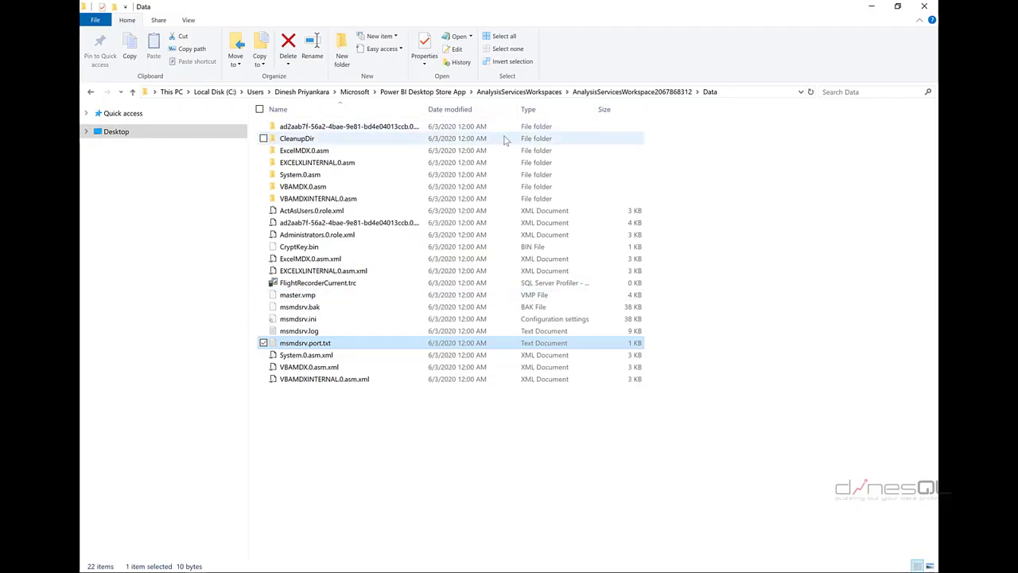
Step: In File Explorer, open msmdsrv.port.txt from the Data folder of AnalysisServicesWorkspace717498004 and select the port number
{"action": "left_click", "coordinate": [525, 92]}
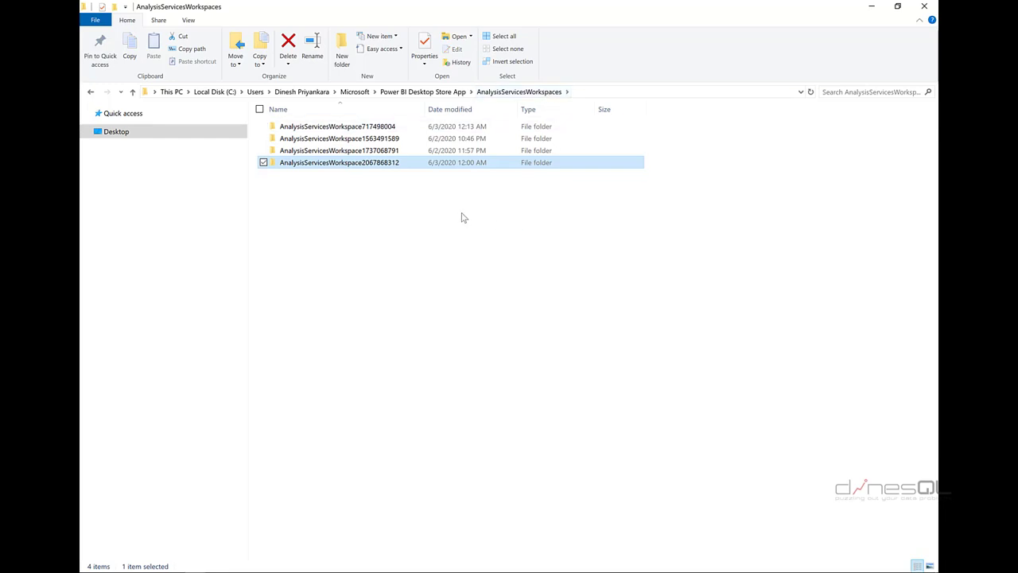
{"action": "double_click", "coordinate": [361, 127]}
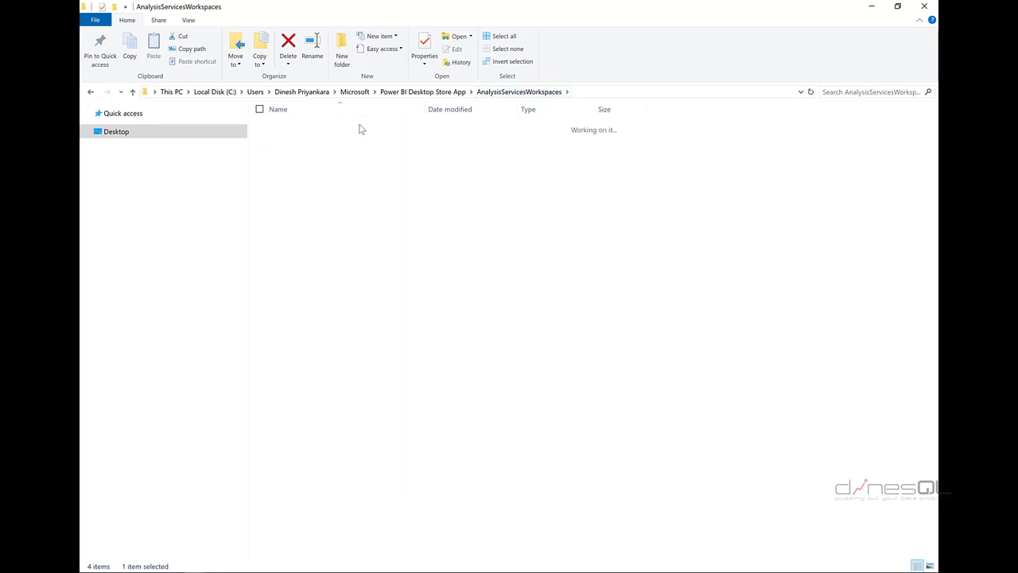
{"action": "double_click", "coordinate": [296, 131]}
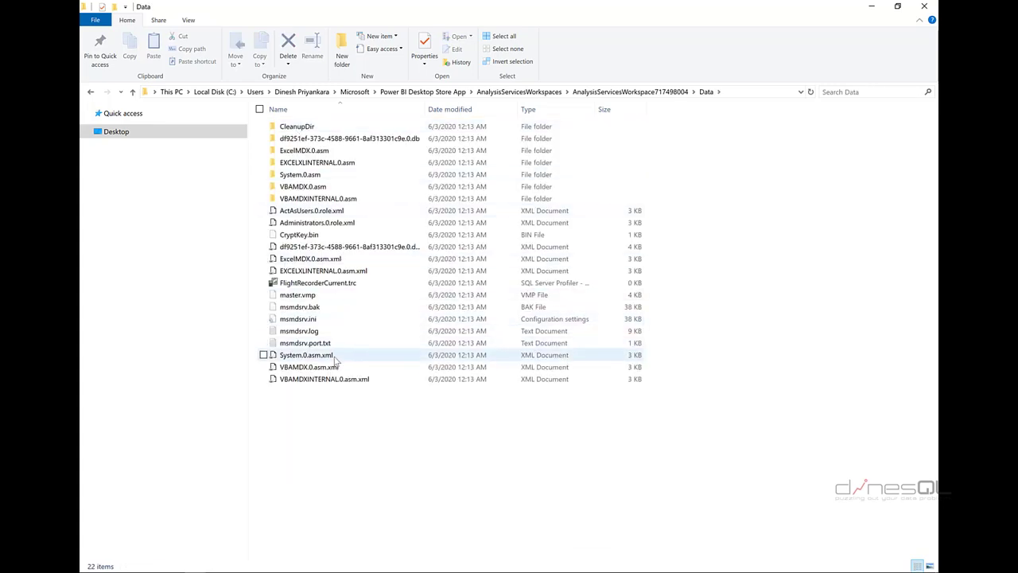
{"action": "double_click", "coordinate": [334, 343]}
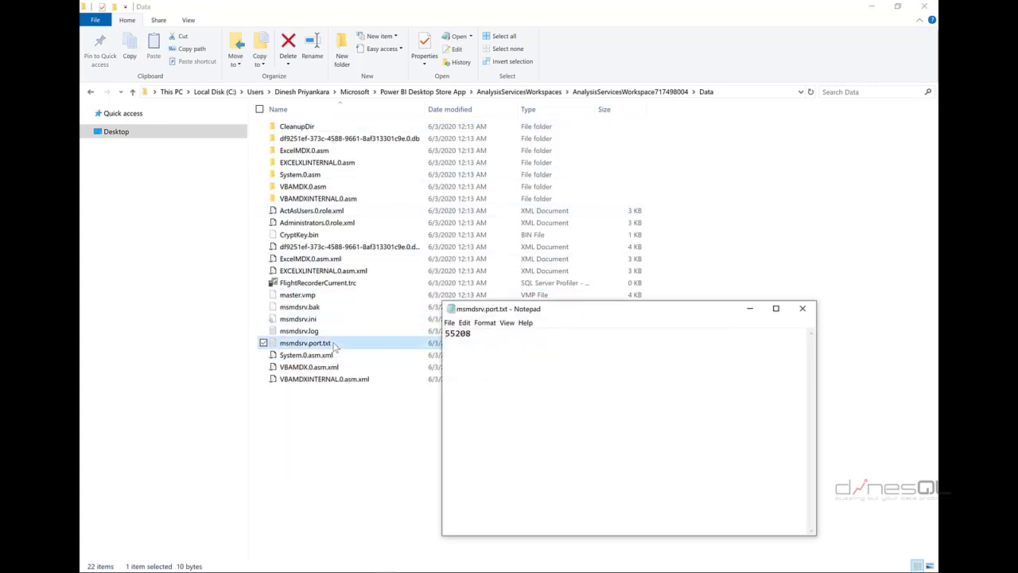
{"action": "left_click_drag", "start_coordinate": [490, 334], "coordinate": [445, 335]}
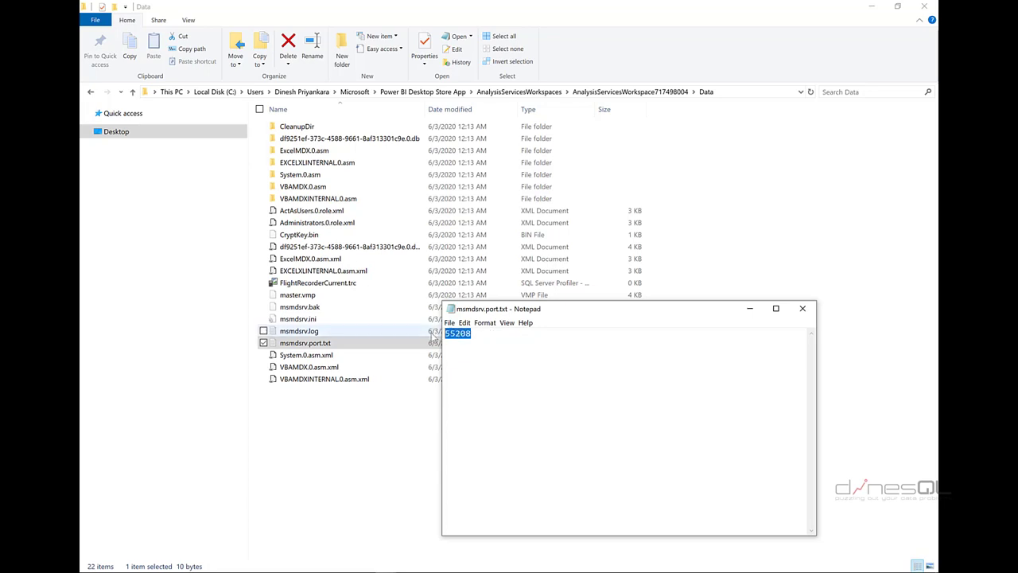
{"action": "left_click", "coordinate": [376, 460]}
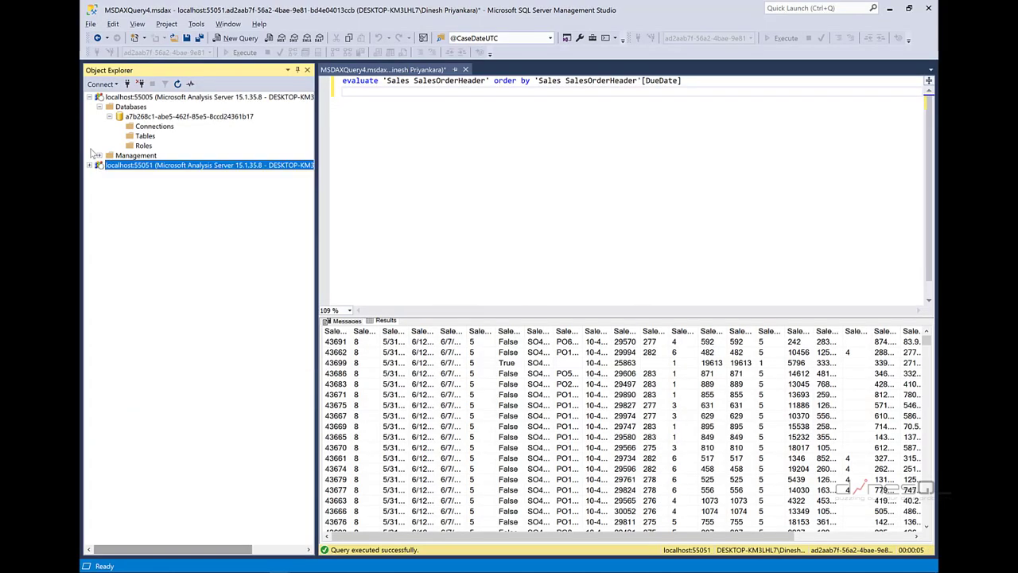
Step: In SQL Server Management Studio, collapse the localhost:55005 server and connect to the Analysis Services instance localhost:55208
{"action": "left_click", "coordinate": [90, 96]}
{"action": "left_click", "coordinate": [101, 84]}
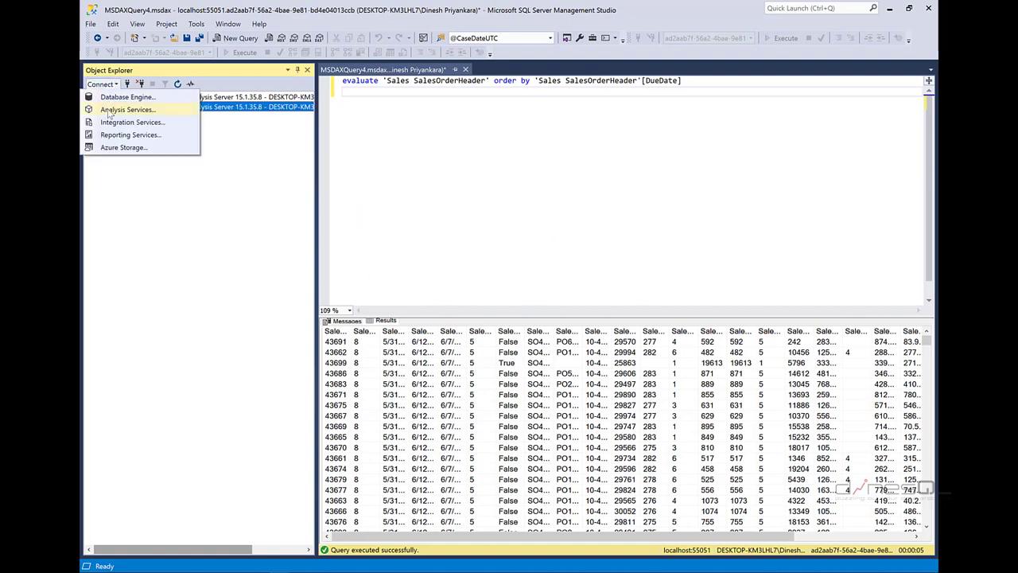
{"action": "left_click", "coordinate": [119, 108]}
{"action": "left_click", "coordinate": [544, 230]}
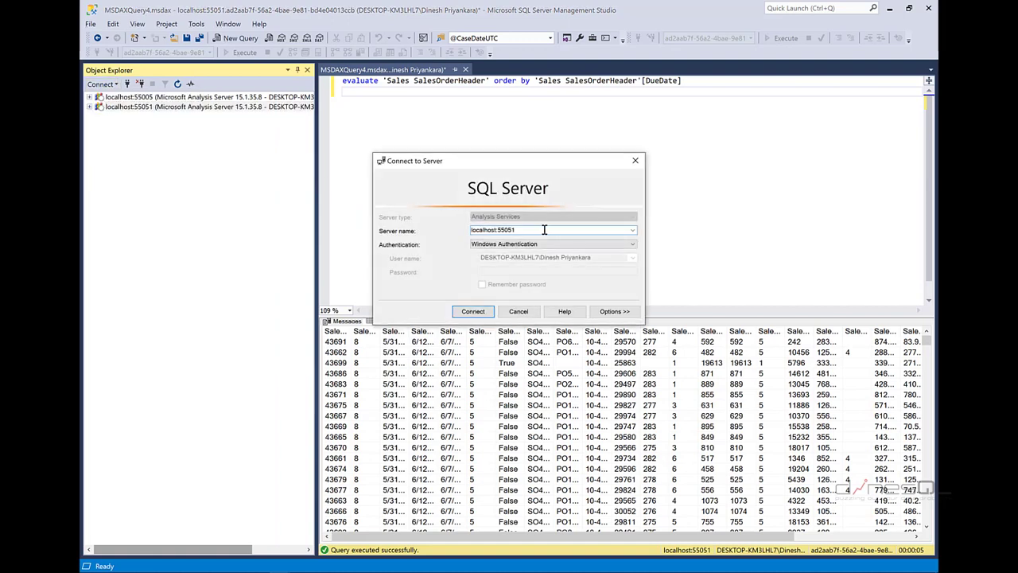
{"action": "key", "text": "BackSpace"}
{"action": "key", "text": "BackSpace"}
{"action": "key", "text": "BackSpace"}
{"action": "key", "text": "BackSpace"}
{"action": "key", "text": "BackSpace"}
{"action": "type", "text": "55208"}
{"action": "left_click", "coordinate": [475, 310]}
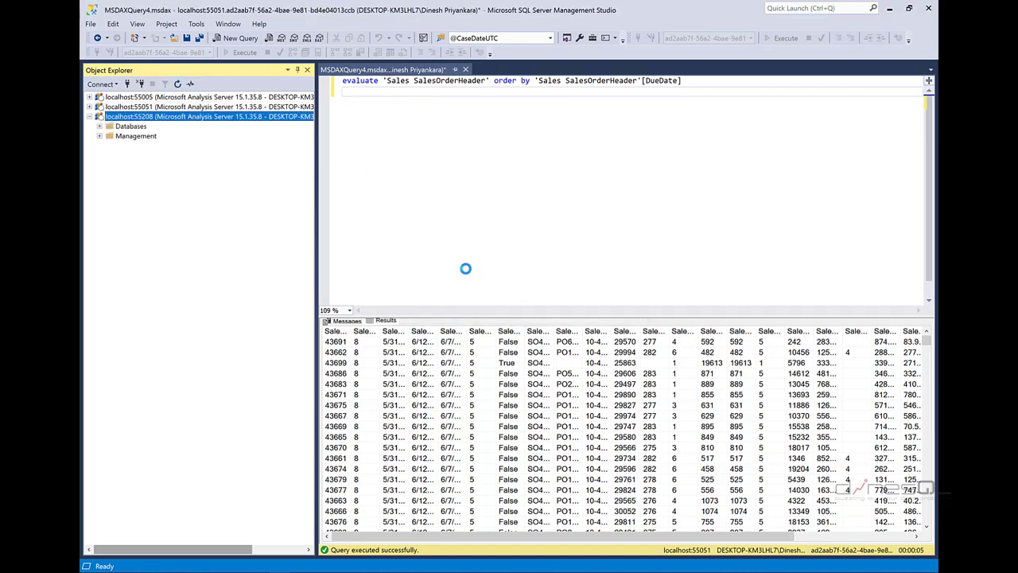
Step: Expand the localhost:55208 database down to its list of tables and select the Forecast table
{"action": "left_click", "coordinate": [99, 126]}
{"action": "left_click", "coordinate": [110, 137]}
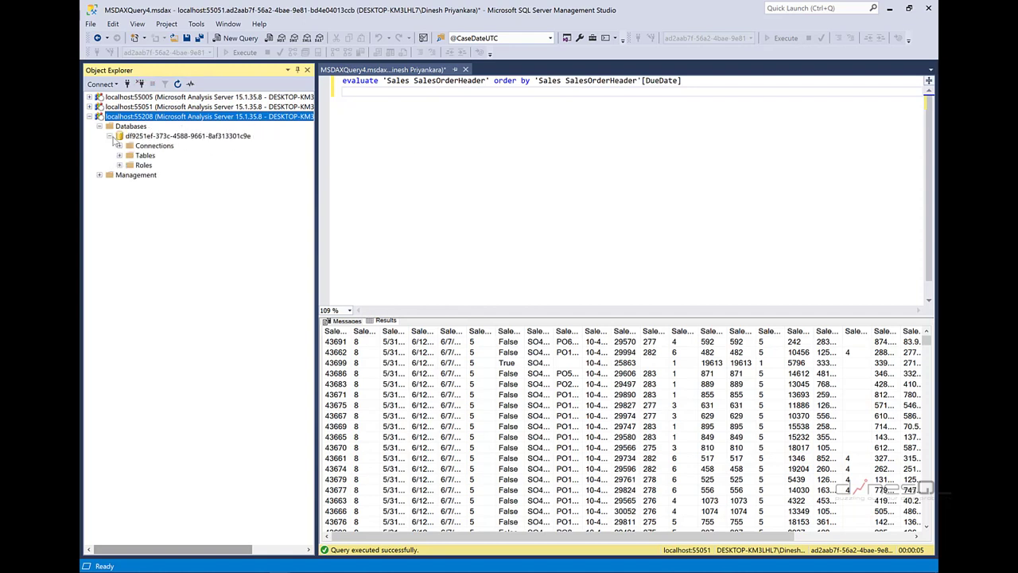
{"action": "left_click", "coordinate": [120, 156]}
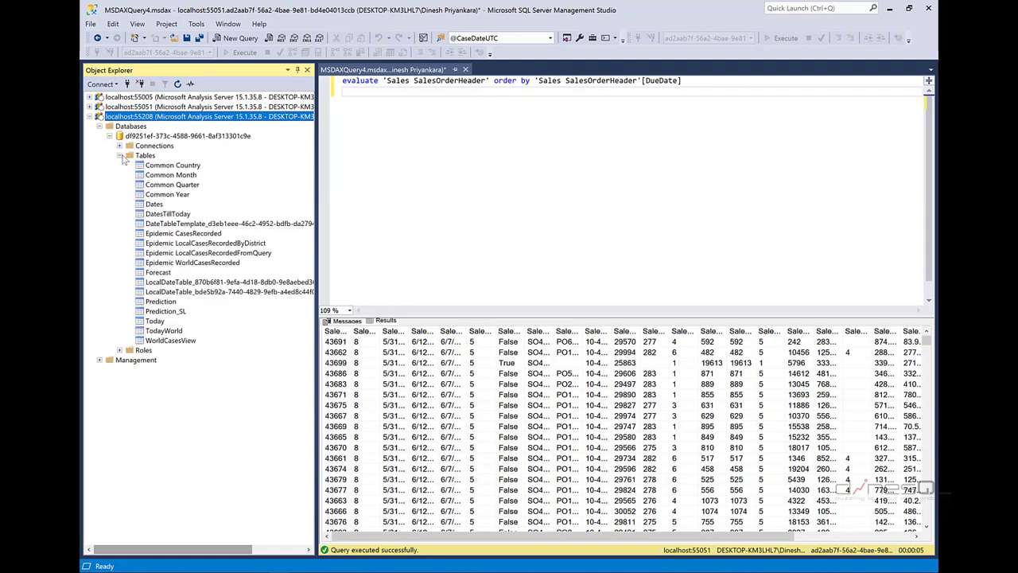
{"action": "left_click", "coordinate": [164, 274]}
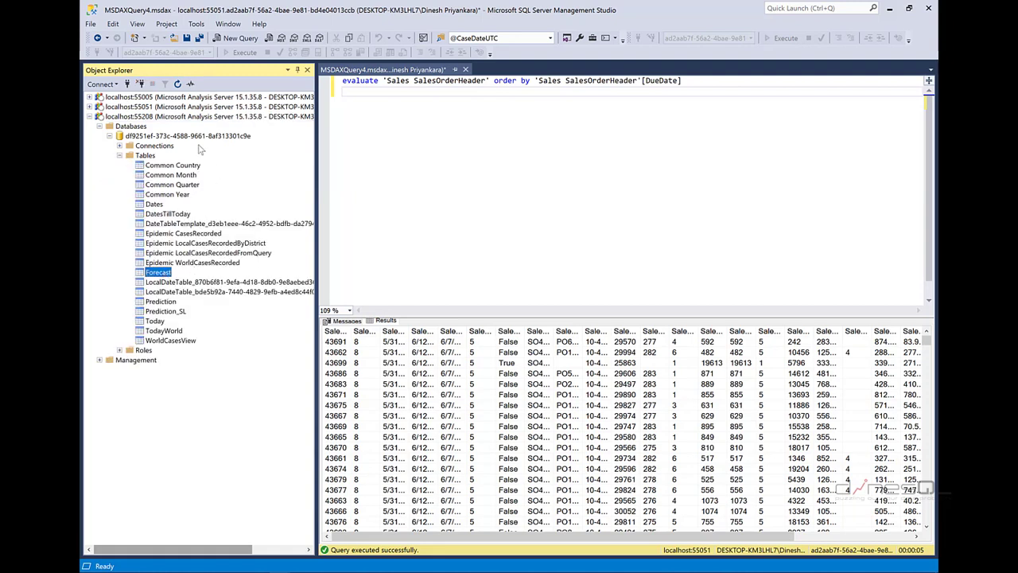
Step: Create a new DAX query on the localhost:55208 database and run "evaluate Forecast"
{"action": "left_click", "coordinate": [169, 137]}
{"action": "right_click", "coordinate": [168, 138]}
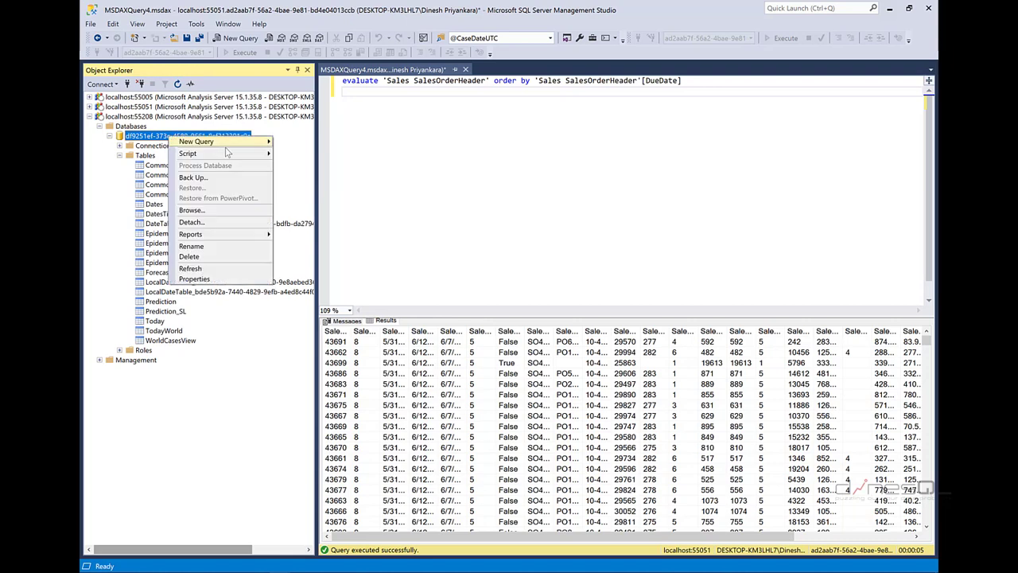
{"action": "mouse_move", "coordinate": [230, 142]}
{"action": "left_click", "coordinate": [298, 164]}
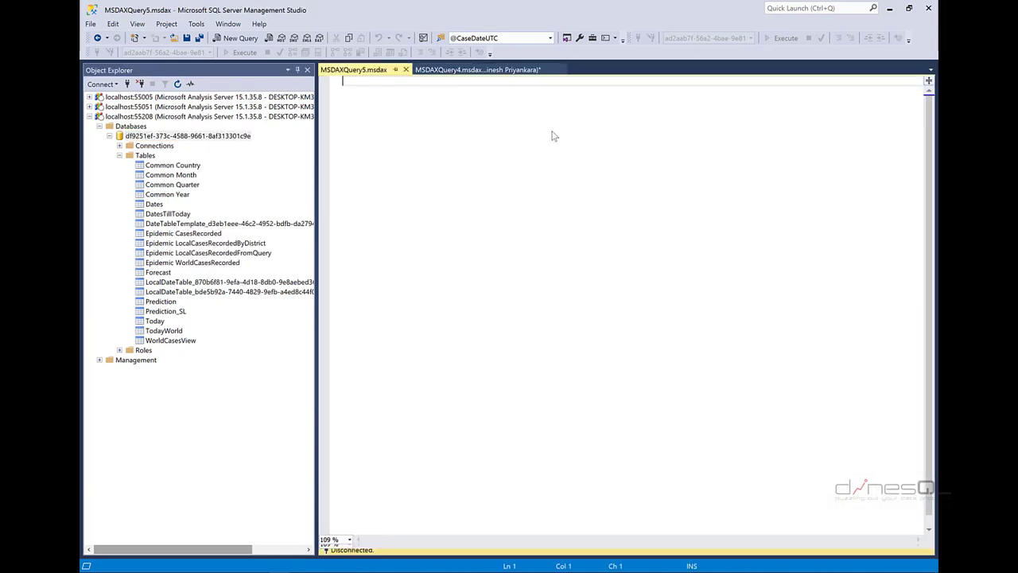
{"action": "type", "text": "evaluate"}
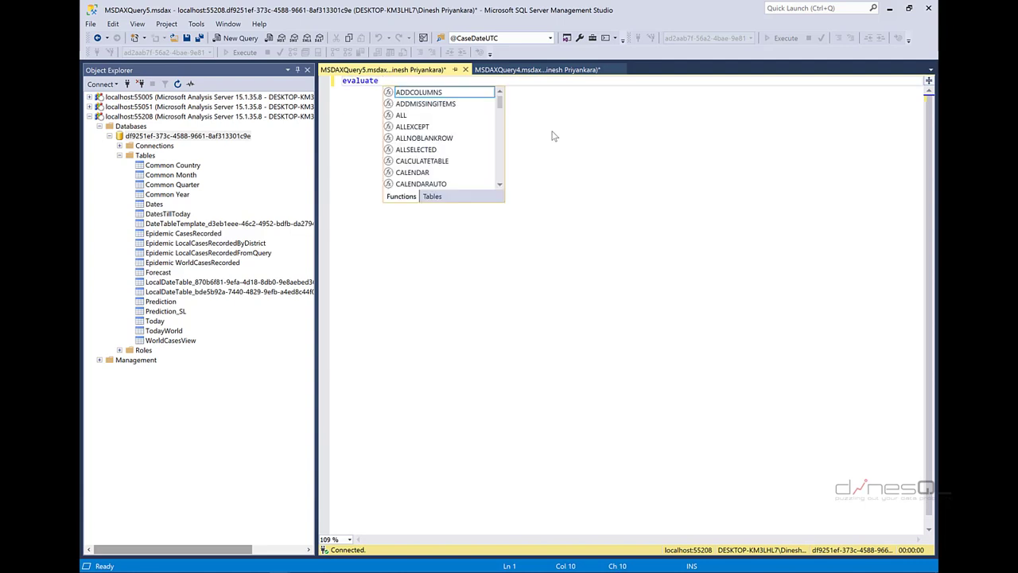
{"action": "left_click", "coordinate": [432, 196]}
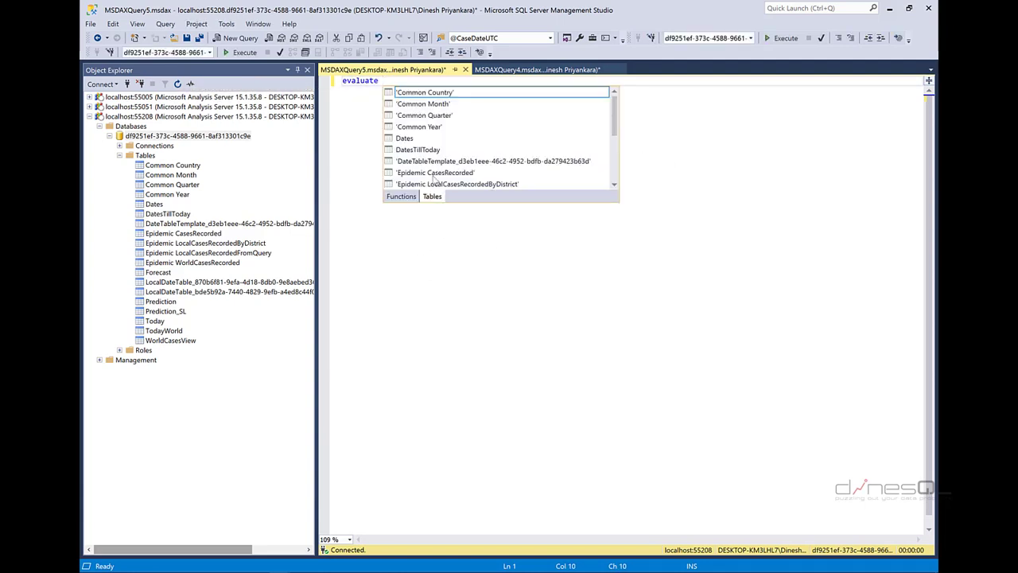
{"action": "scroll", "coordinate": [443, 152], "scroll_direction": "down", "scroll_amount": 1}
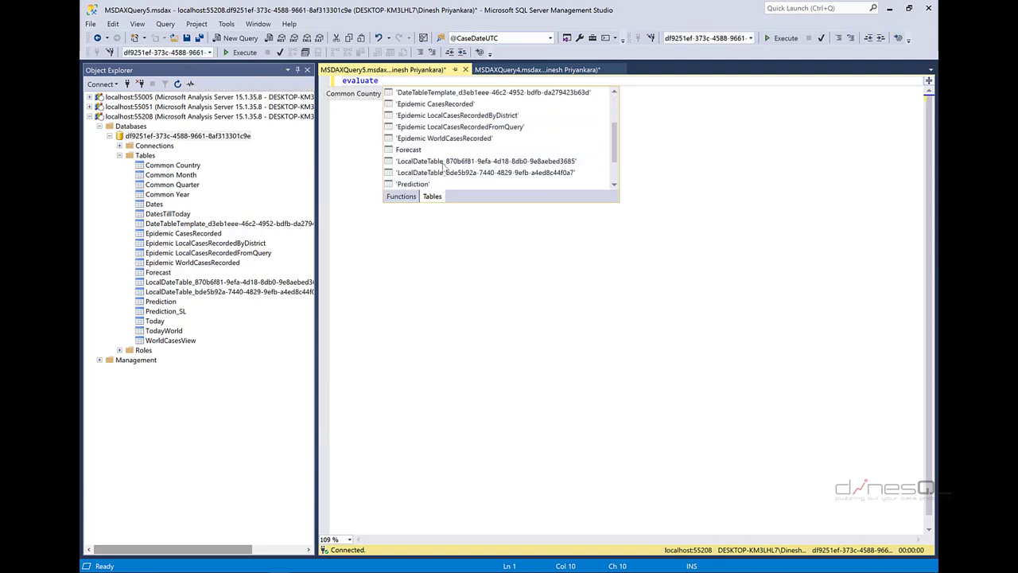
{"action": "double_click", "coordinate": [418, 149]}
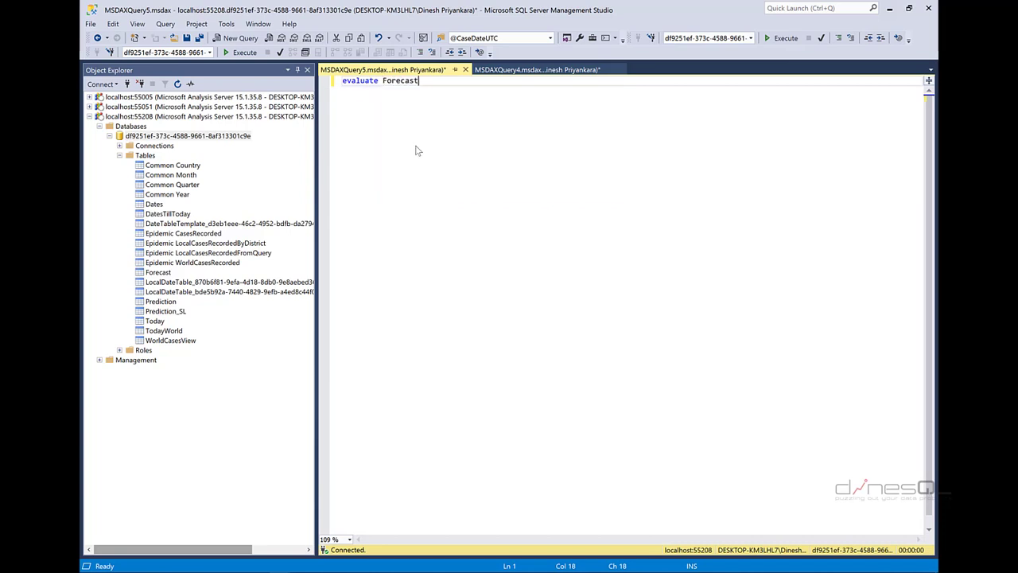
{"action": "left_click", "coordinate": [248, 53]}
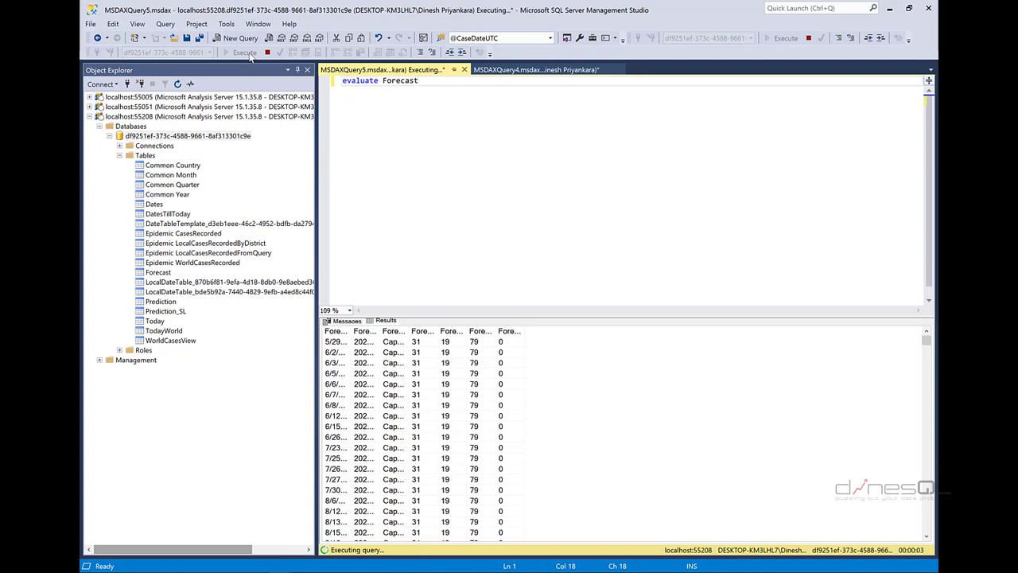
Step: Copy all rows of the query results and paste them into a new sheet of data.csv in Excel
{"action": "left_click", "coordinate": [332, 342]}
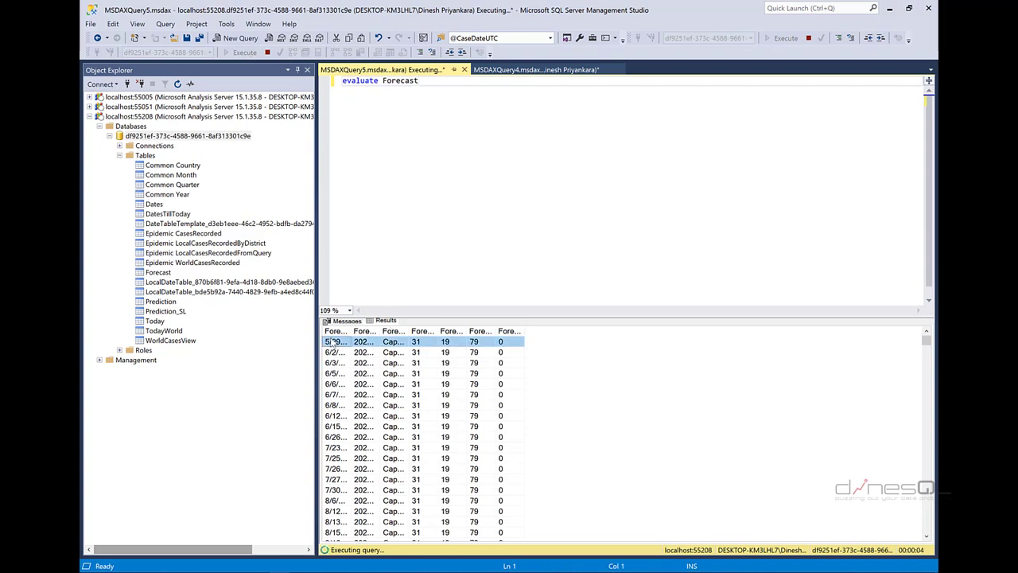
{"action": "key", "text": "ctrl+a"}
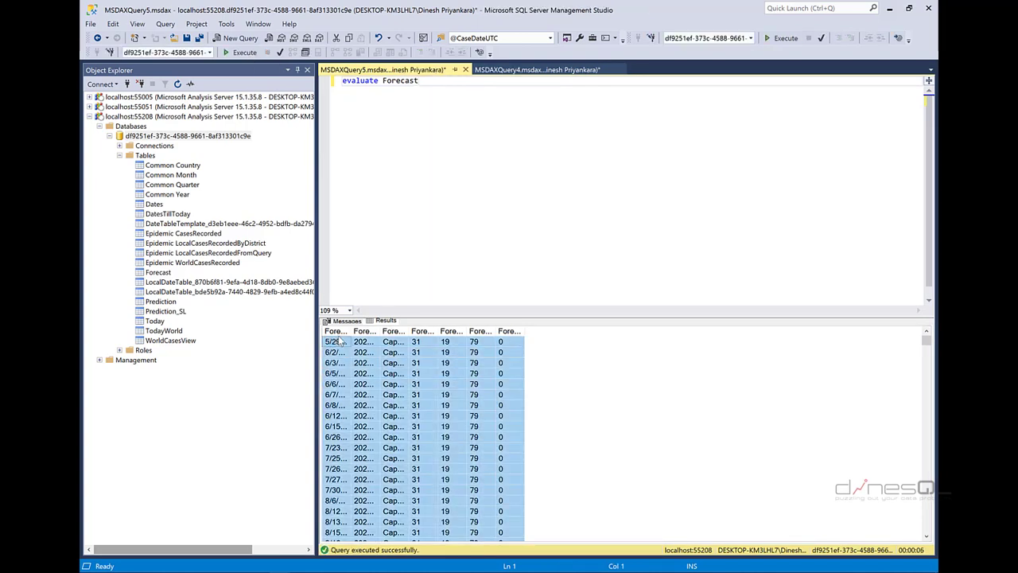
{"action": "right_click", "coordinate": [341, 342]}
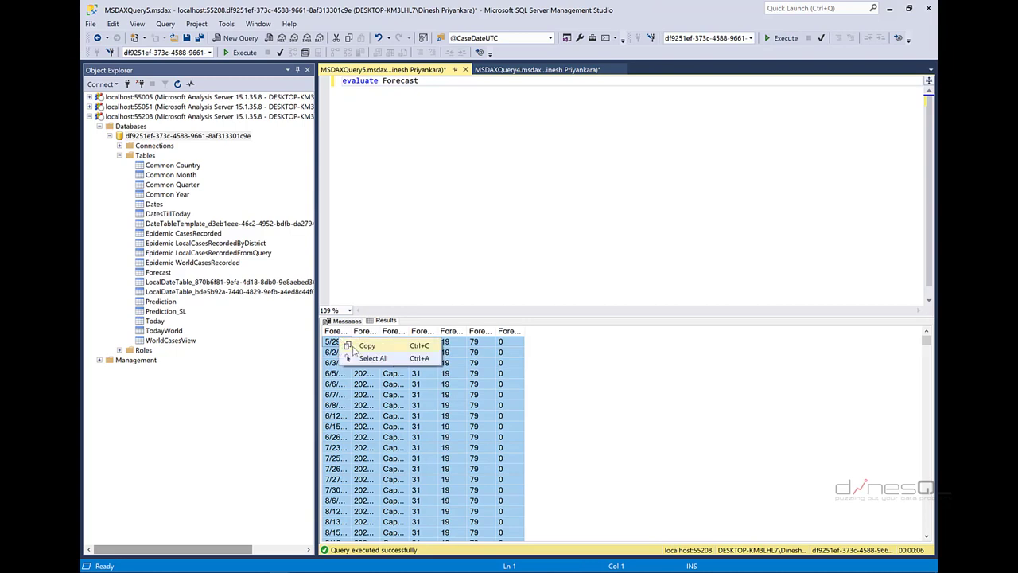
{"action": "left_click", "coordinate": [353, 348]}
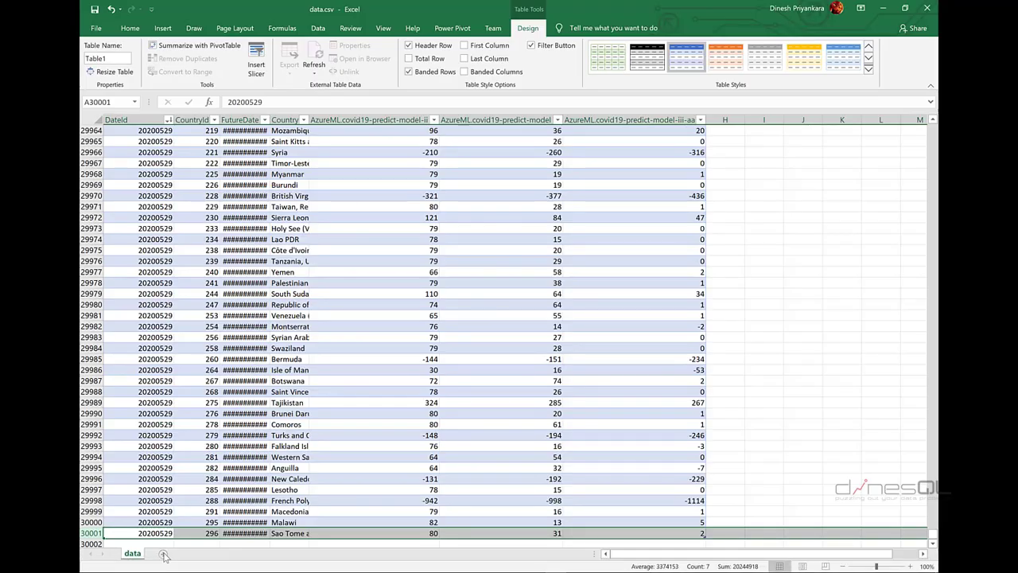
{"action": "left_click", "coordinate": [195, 553]}
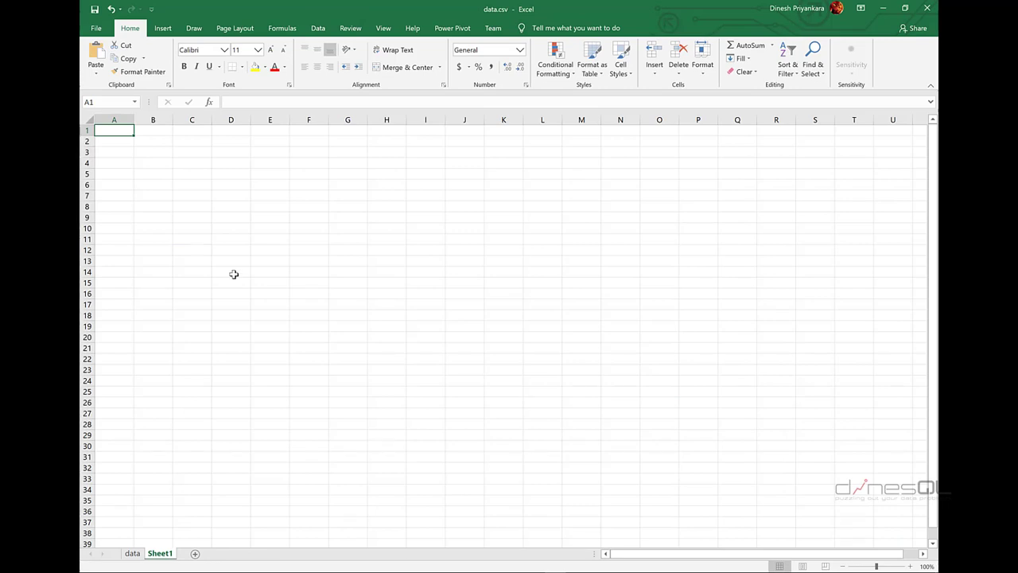
{"action": "key", "text": "ctrl+v"}
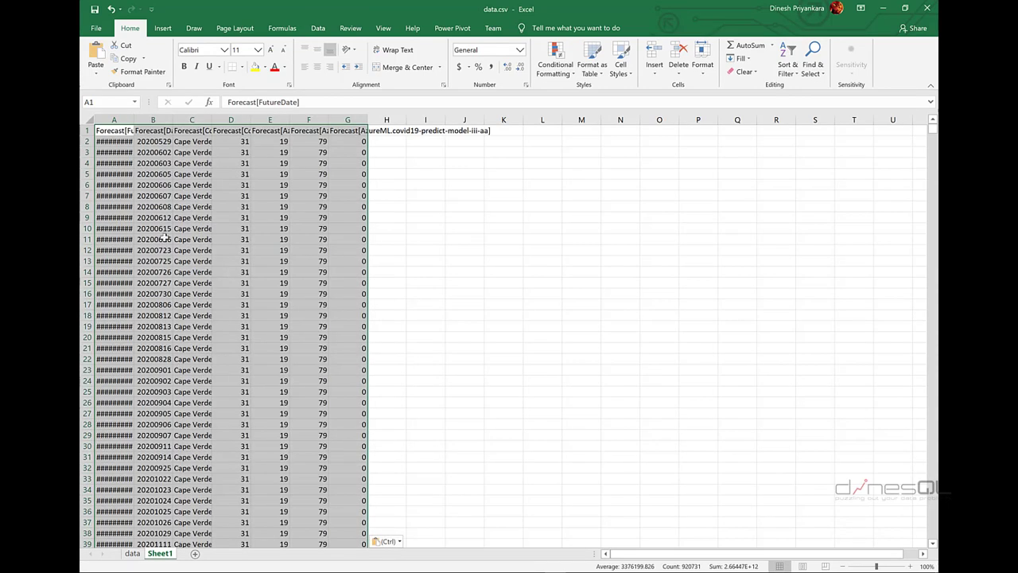
Step: Convert the pasted Forecast data on Sheet1 into a table and select its first FutureDate value
{"action": "left_click", "coordinate": [161, 28]}
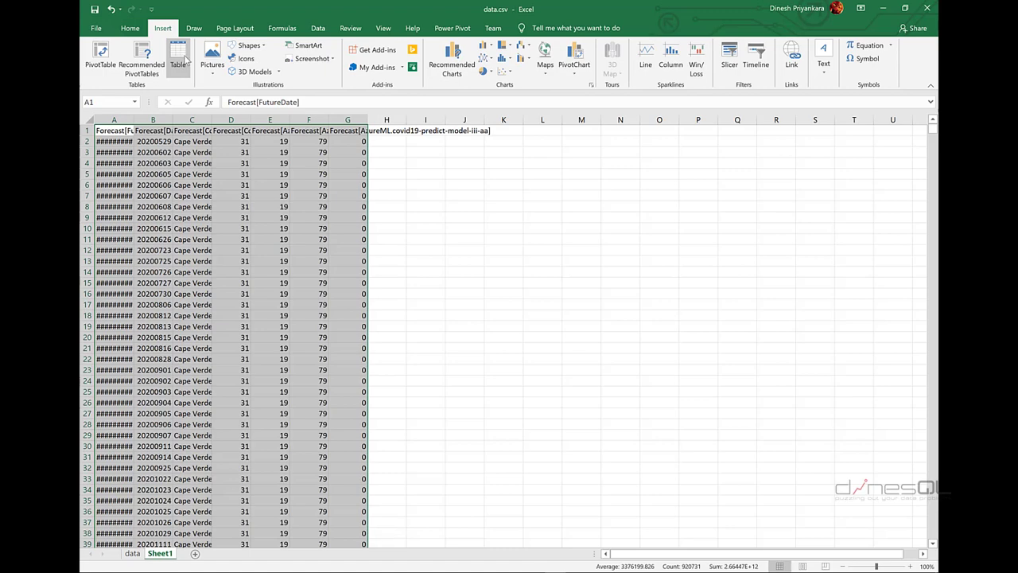
{"action": "left_click", "coordinate": [181, 57]}
{"action": "left_click", "coordinate": [481, 297]}
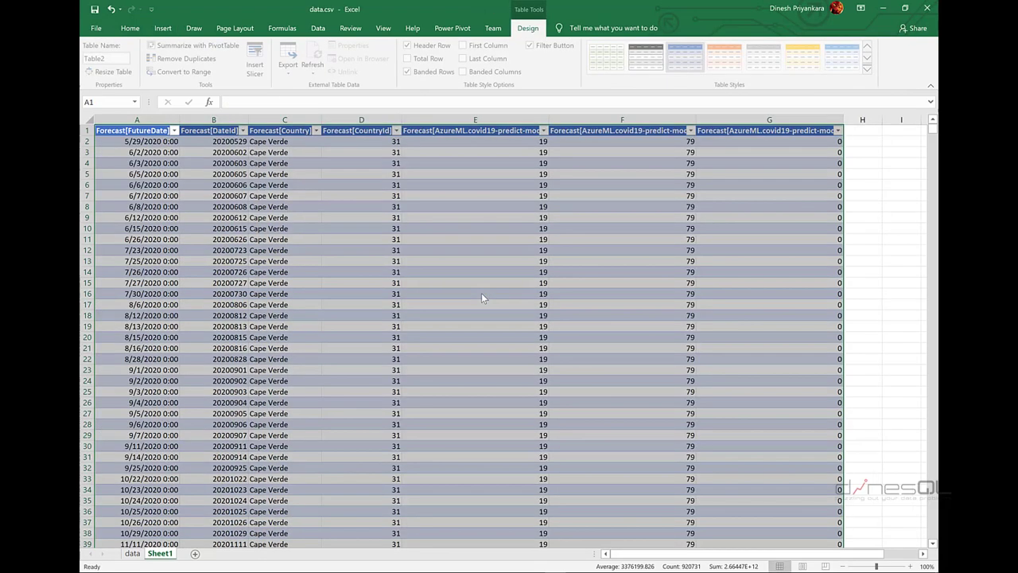
{"action": "left_click", "coordinate": [151, 142]}
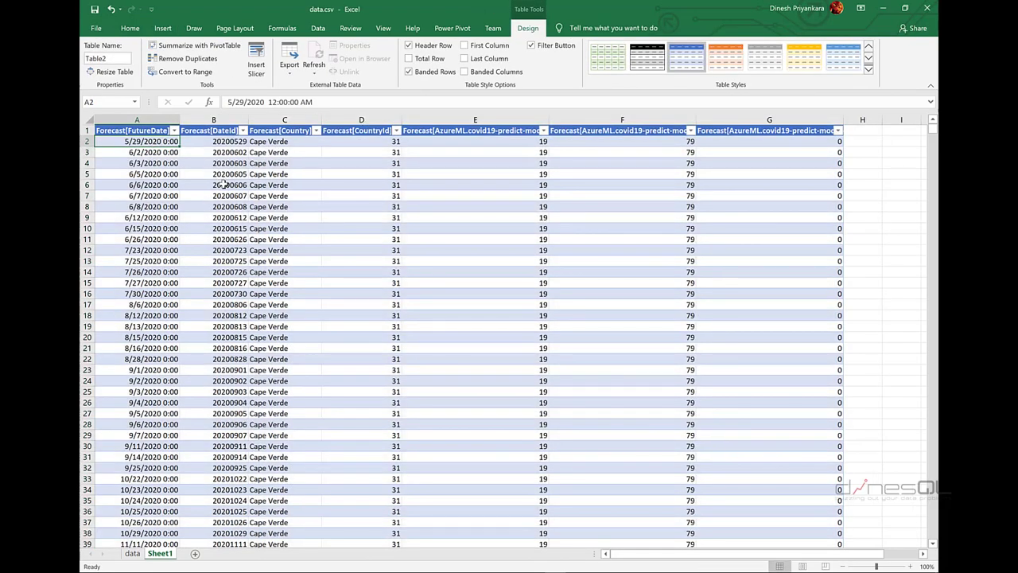
Step: Sort the Sheet1 table by Forecast[FutureDate] from newest to oldest and go to its last row
{"action": "left_click", "coordinate": [174, 131]}
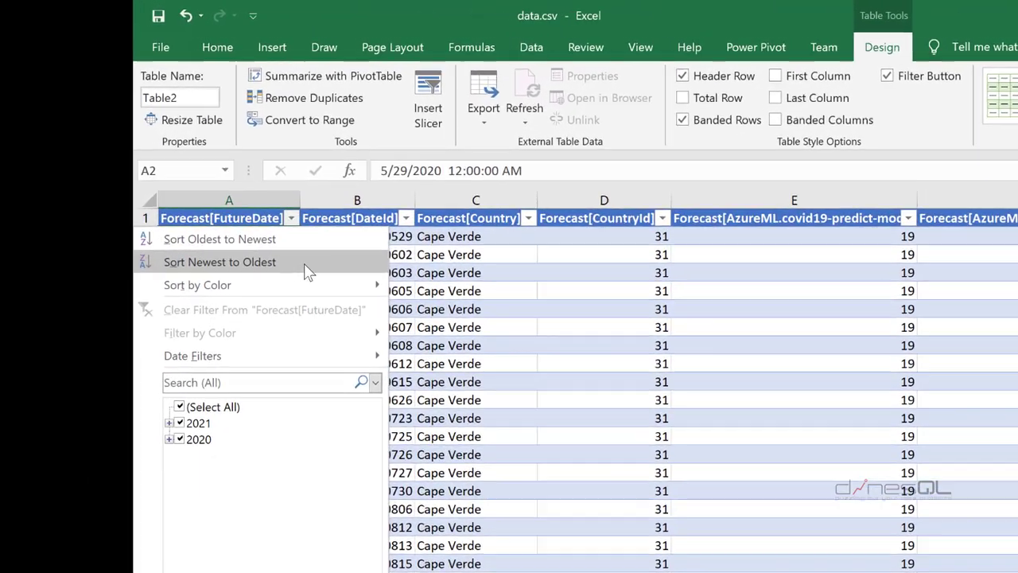
{"action": "left_click", "coordinate": [182, 158]}
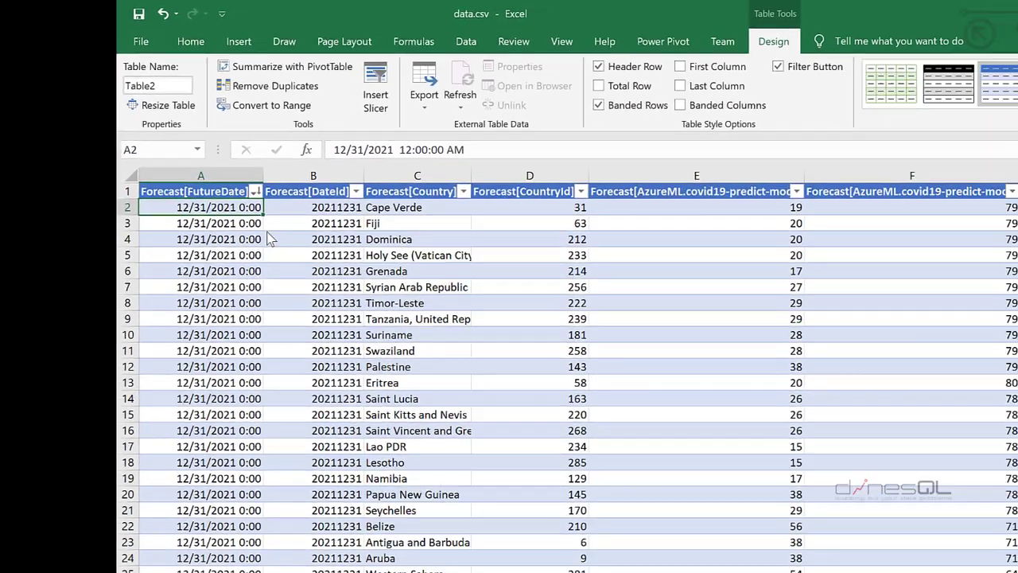
{"action": "key", "text": "ctrl+Down"}
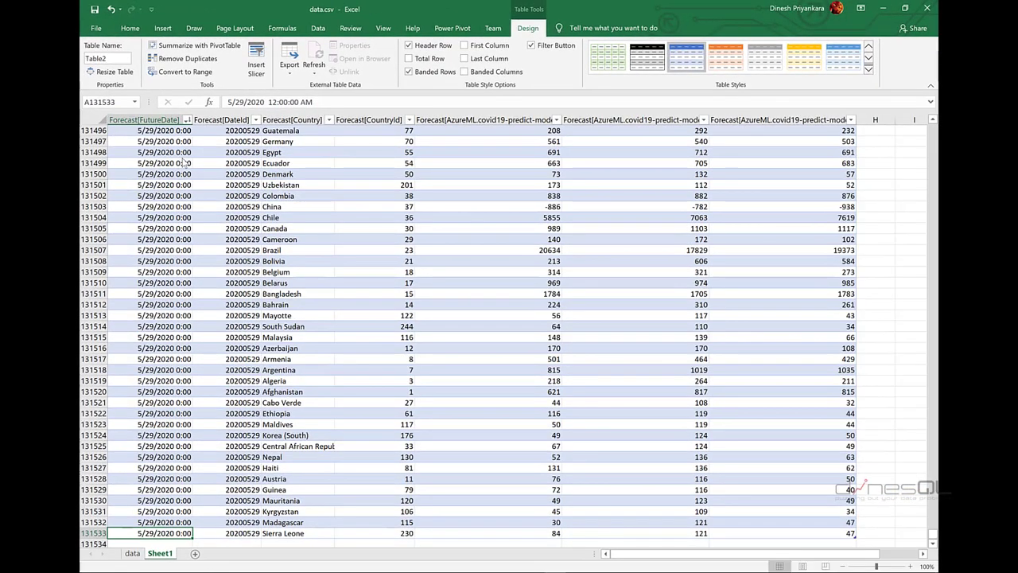